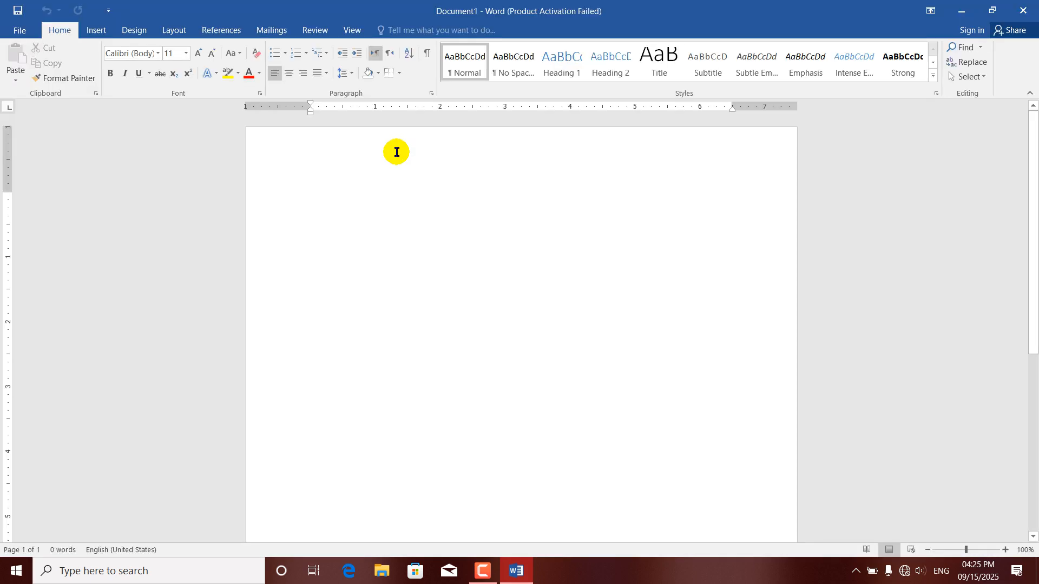
pyautogui.click(20, 31)
pyautogui.click(22, 31)
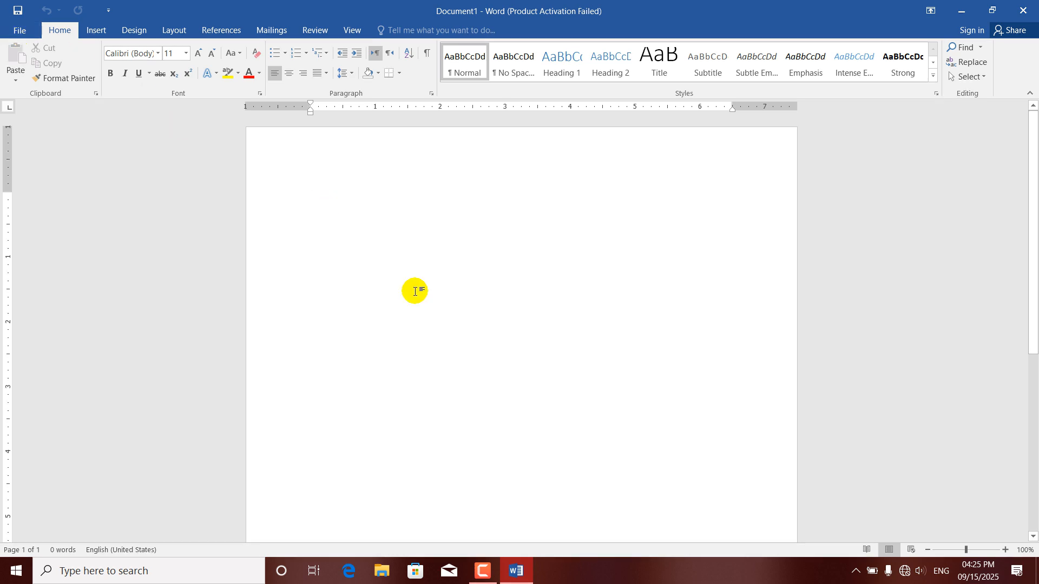
pyautogui.click(19, 32)
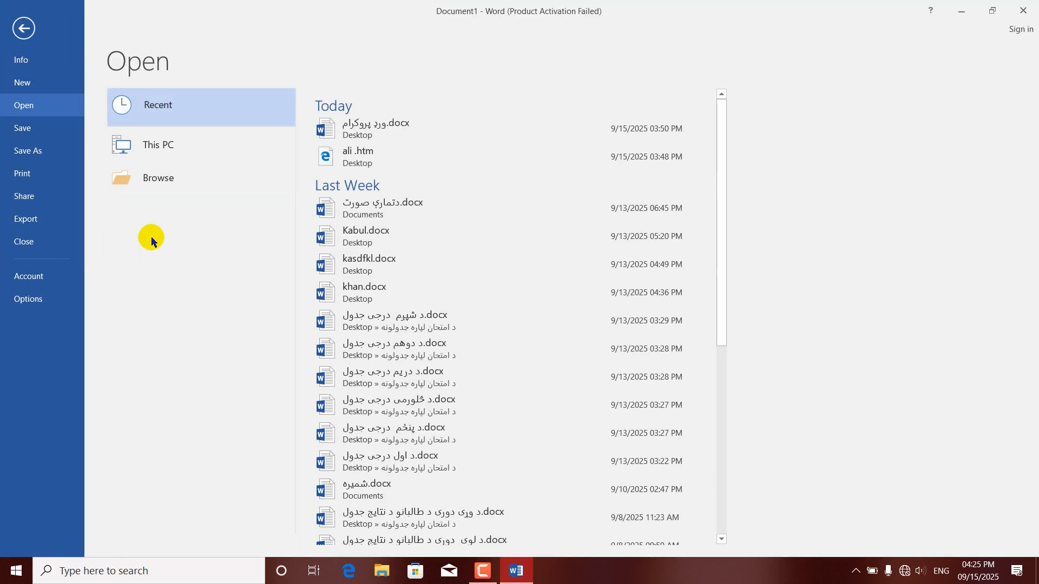
pyautogui.click(23, 29)
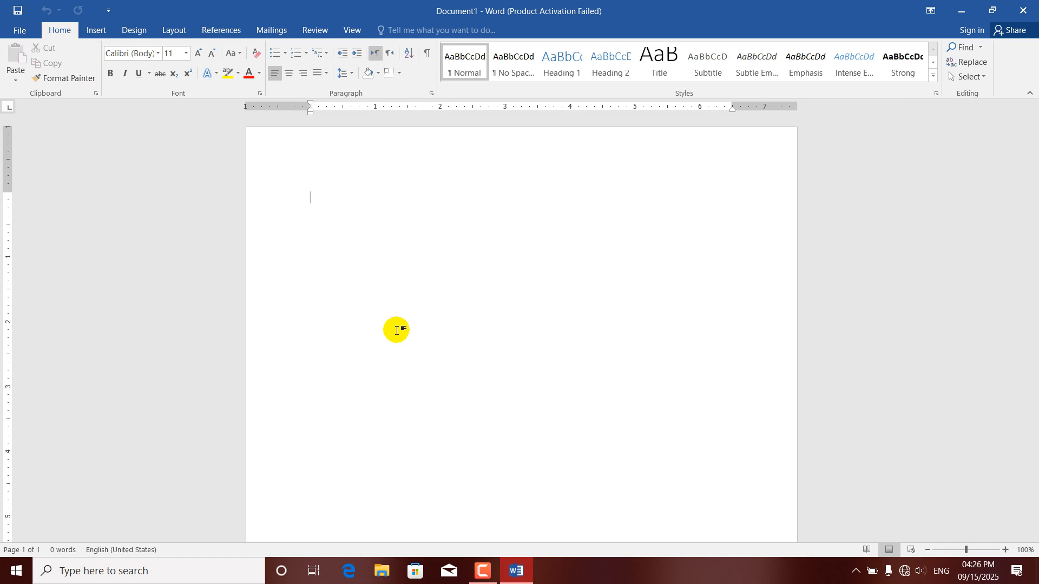
# Step: Generate sample paragraphs in the blank document with the formula =rand()
pyautogui.write('=')
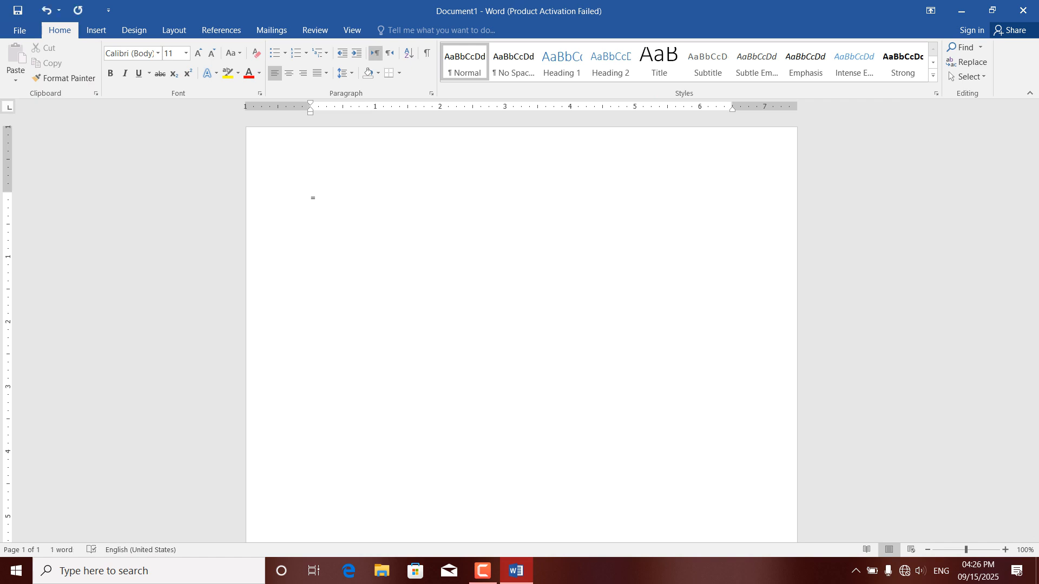
pyautogui.write('rand()')
pyautogui.press('Return')
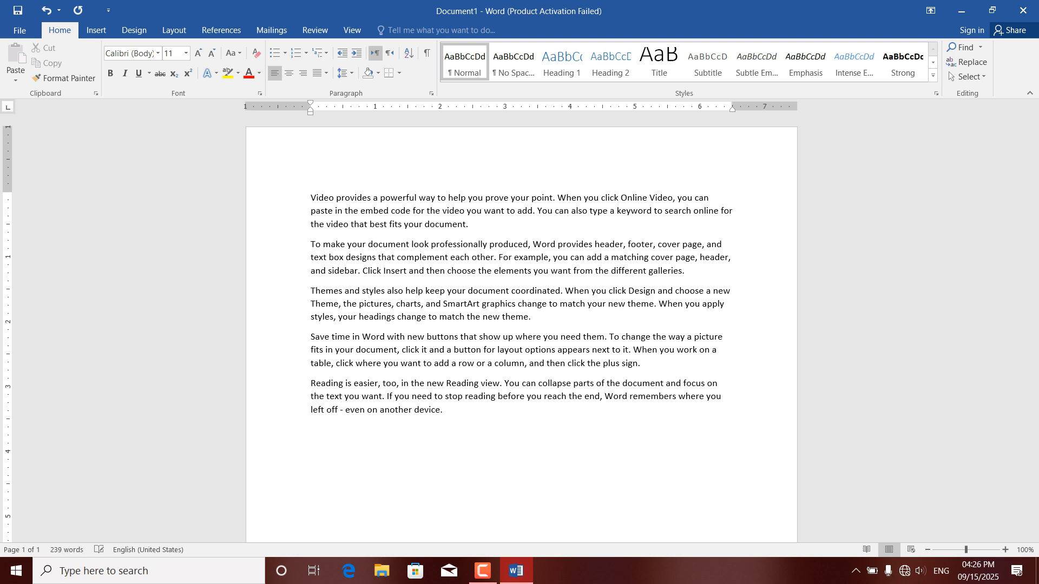
# Step: Insert a new line above the first paragraph and enter "kabul" as its heading
pyautogui.click(306, 198)
pyautogui.press('Return')
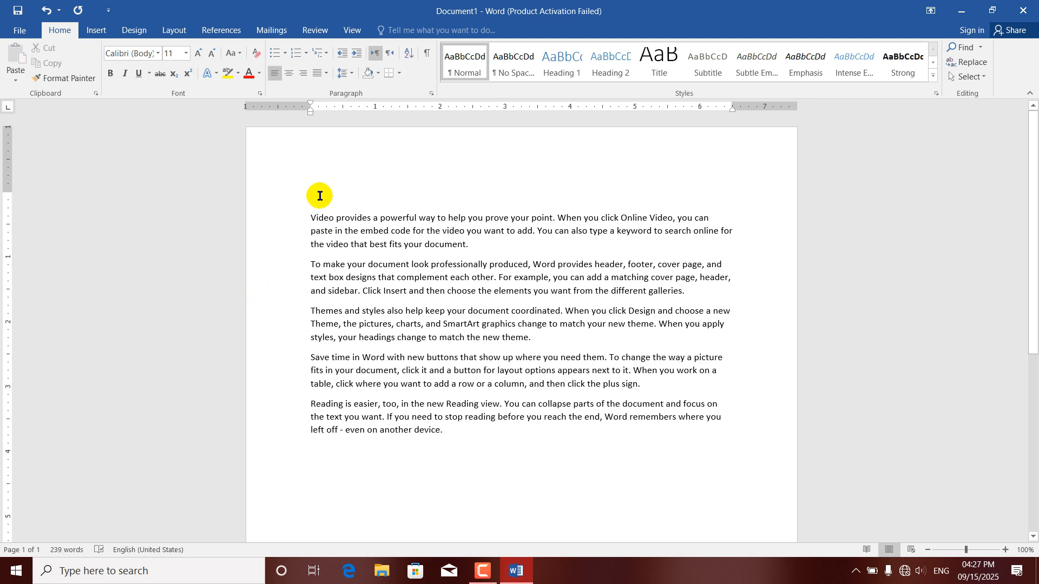
pyautogui.write('kabul')
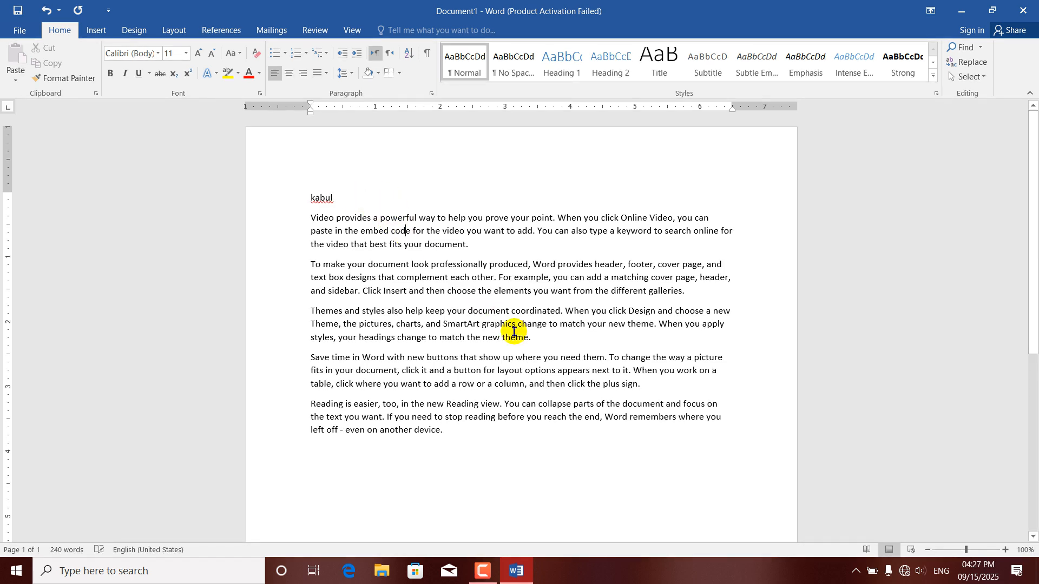
# Step: Format the heading line at 14 pt in red and correct its spelling to "Kabul"
pyautogui.click(285, 198)
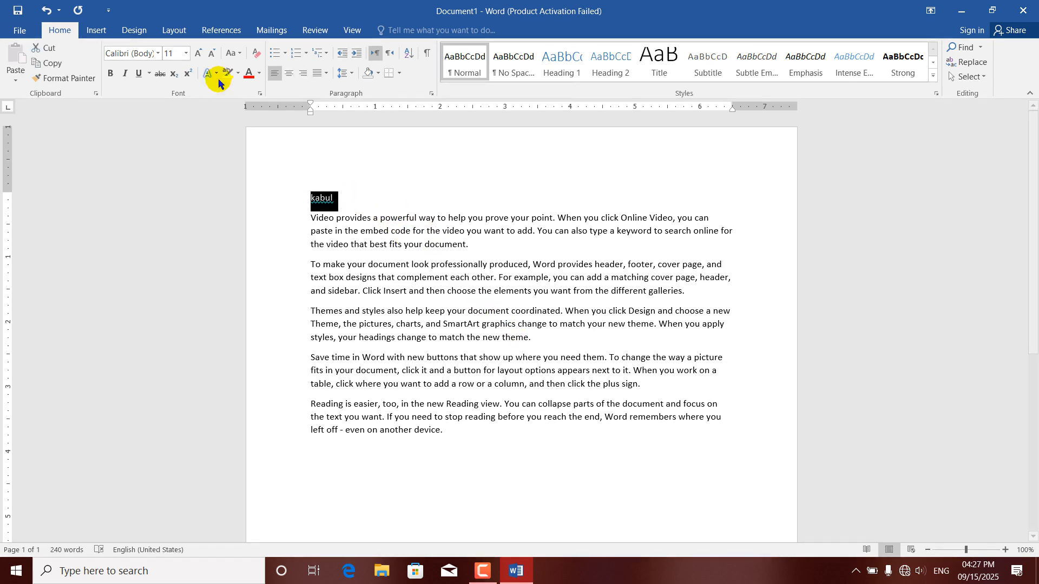
pyautogui.click(199, 53)
pyautogui.click(198, 53)
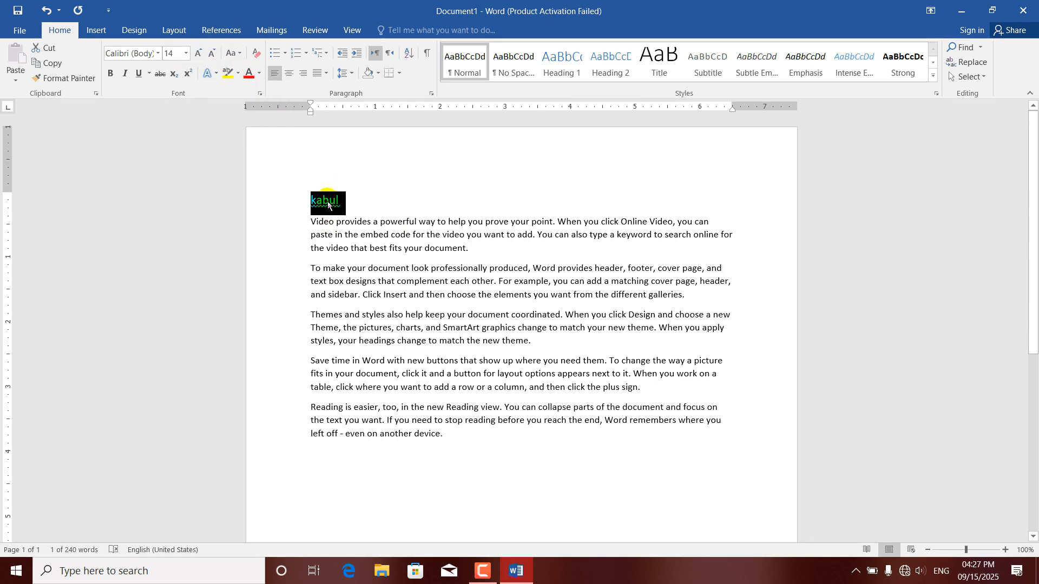
pyautogui.rightClick(328, 201)
pyautogui.click(321, 201)
pyautogui.rightClick(339, 207)
pyautogui.click(371, 217)
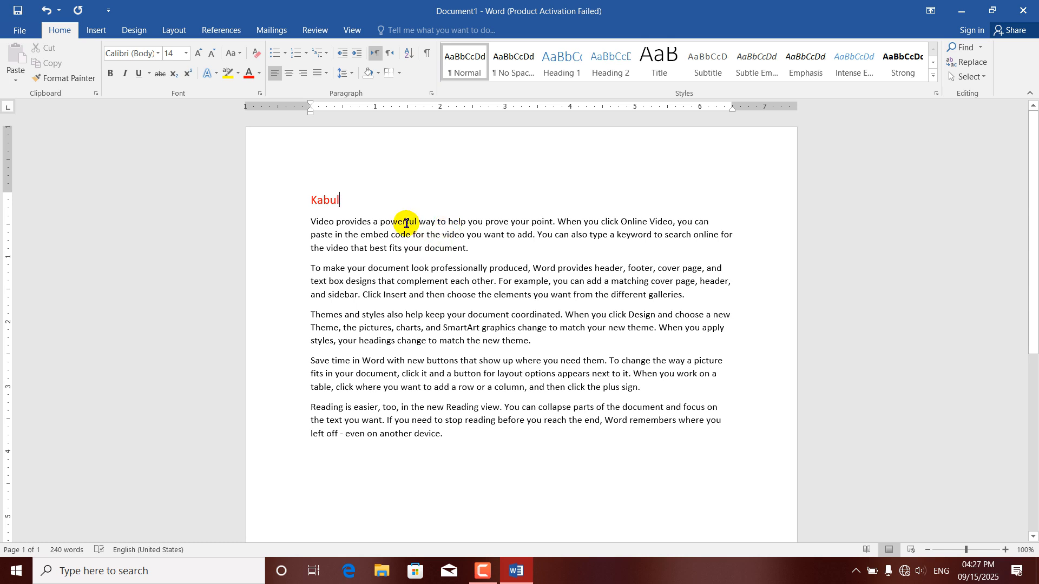
# Step: Copy the Kabul heading with the paragraph beneath it and paste them below the last paragraph
pyautogui.moveTo(465, 247); pyautogui.dragTo(325, 205)
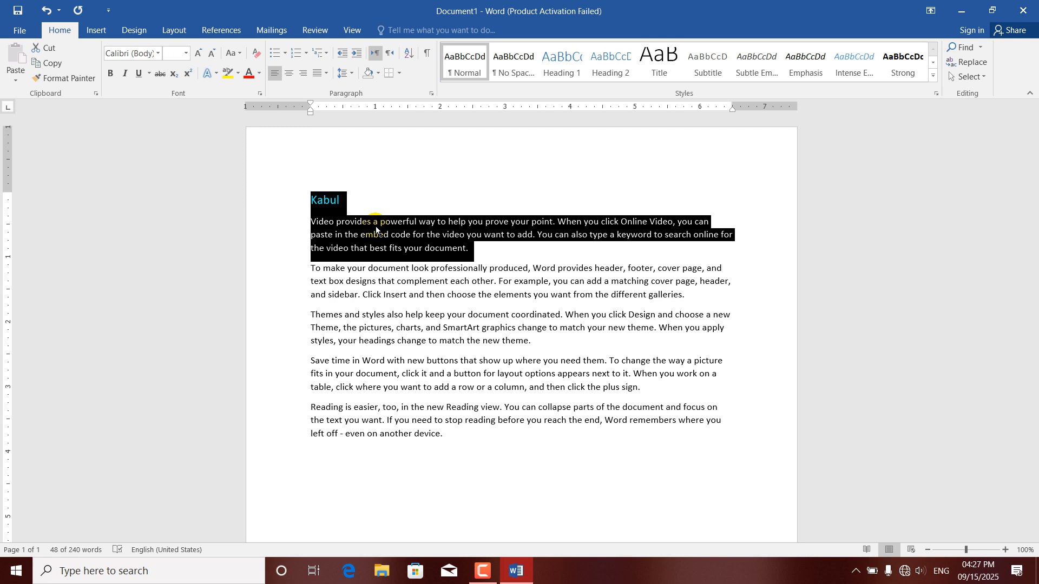
pyautogui.click(509, 257)
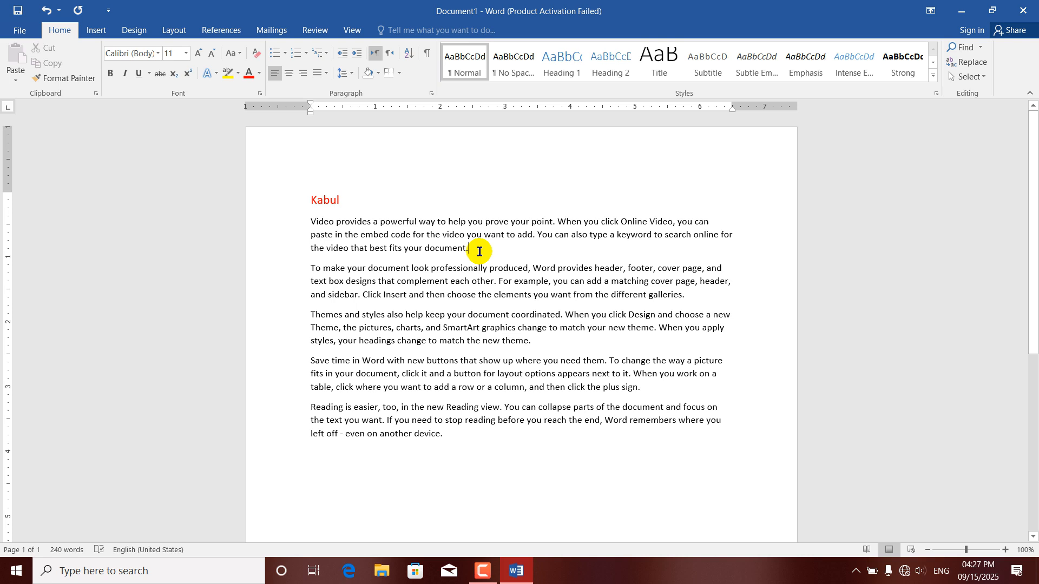
pyautogui.moveTo(478, 249); pyautogui.dragTo(319, 208)
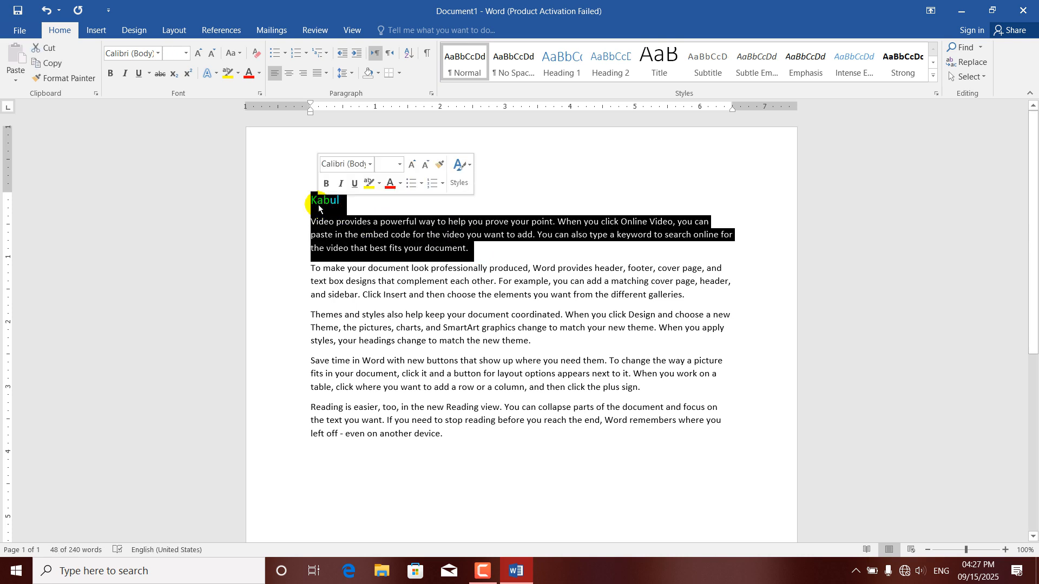
pyautogui.click(45, 70)
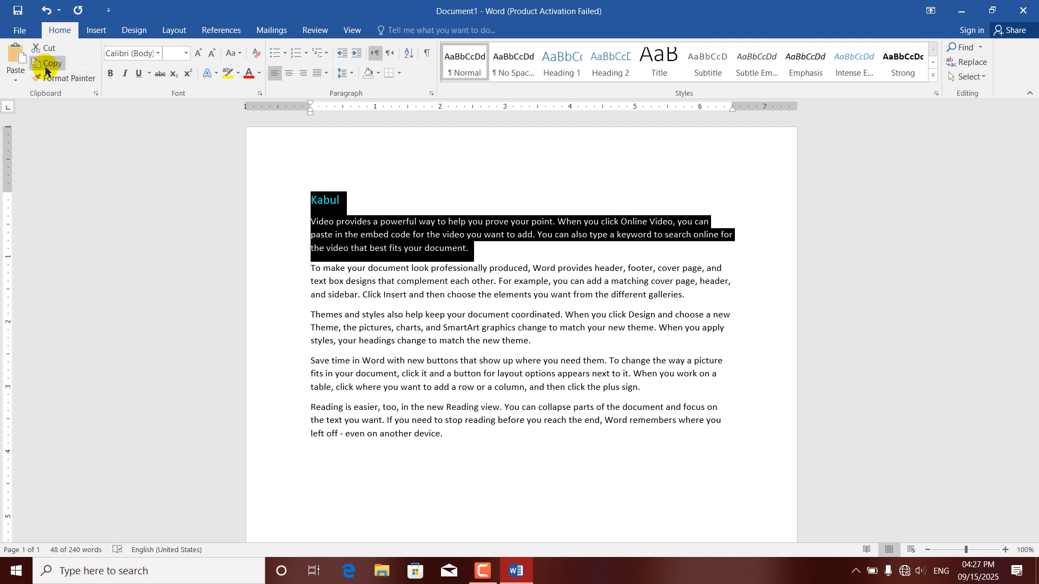
pyautogui.click(312, 464)
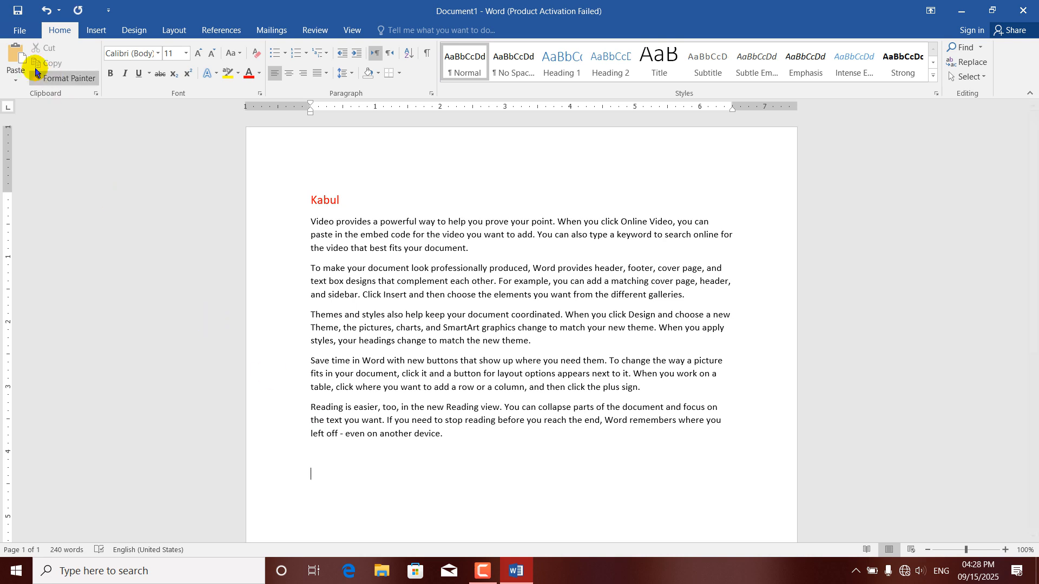
pyautogui.click(11, 63)
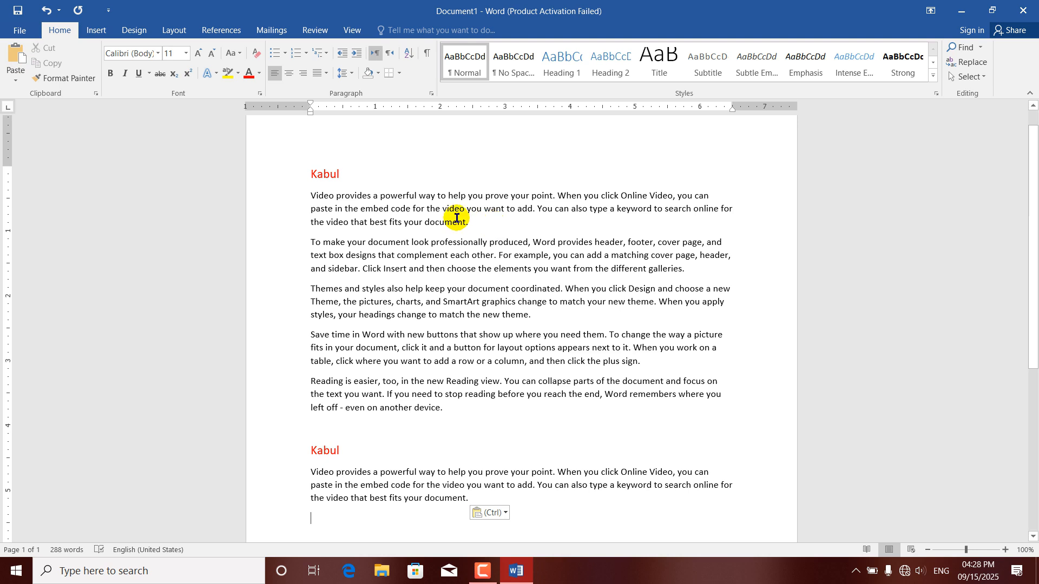
# Step: Cut the original Kabul heading and its paragraph from the document's start and paste them at the end
pyautogui.moveTo(472, 223); pyautogui.dragTo(320, 185)
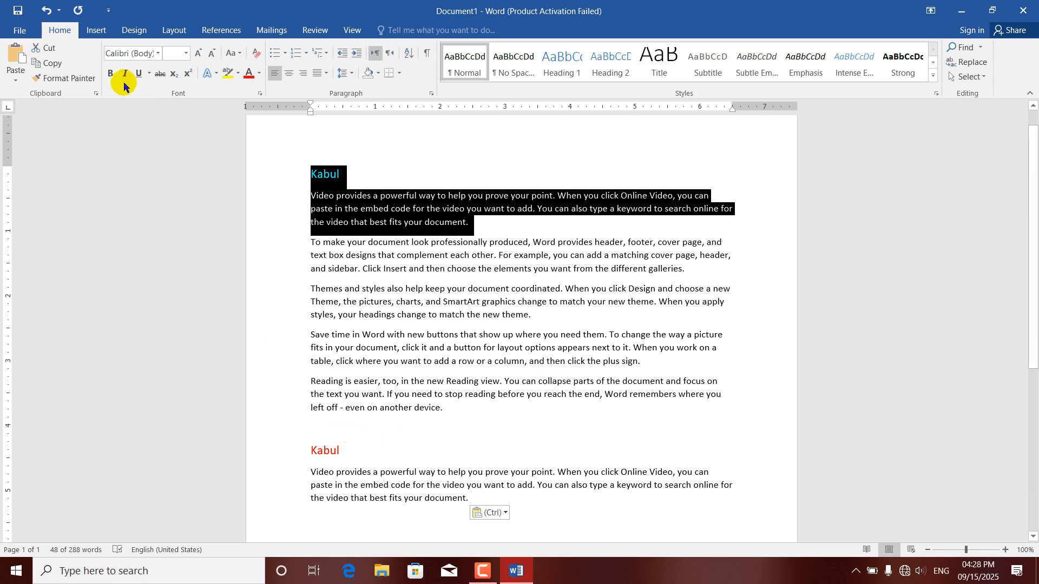
pyautogui.click(50, 50)
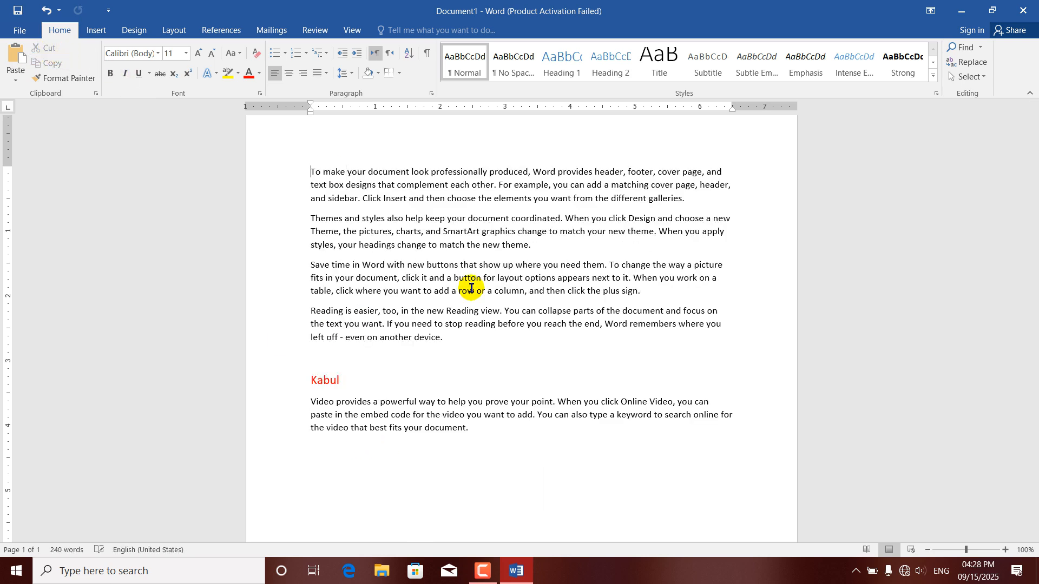
pyautogui.click(343, 456)
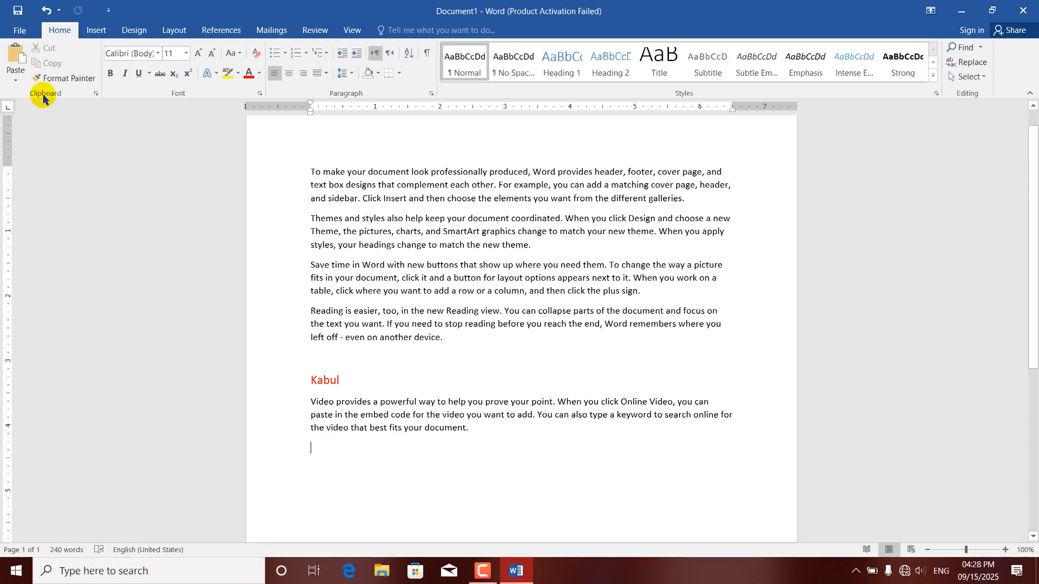
pyautogui.click(15, 60)
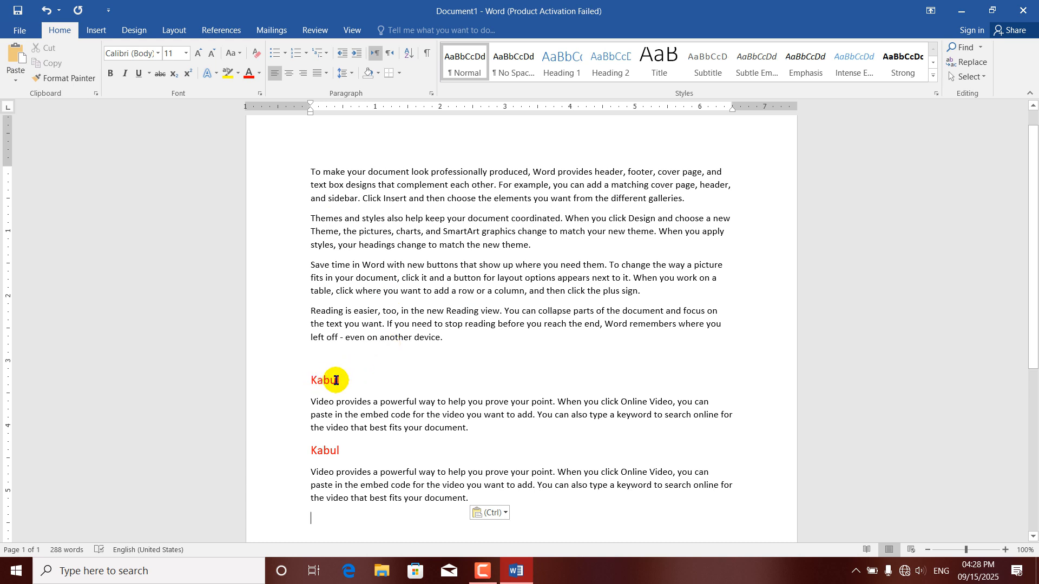
# Step: Apply the upper Kabul heading's formatting to the document's opening paragraph with Format Painter
pyautogui.moveTo(347, 381); pyautogui.dragTo(304, 384)
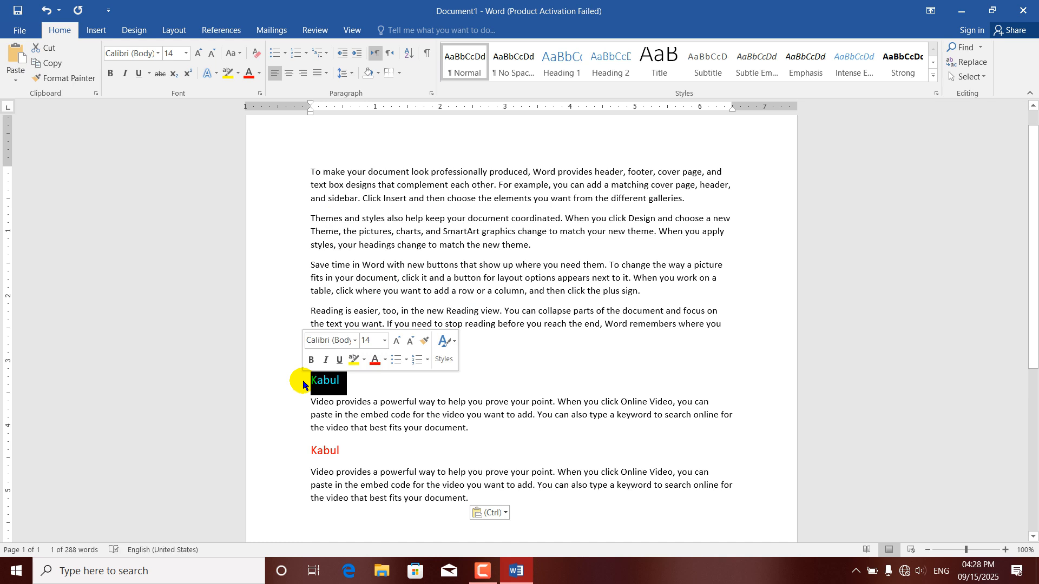
pyautogui.click(63, 78)
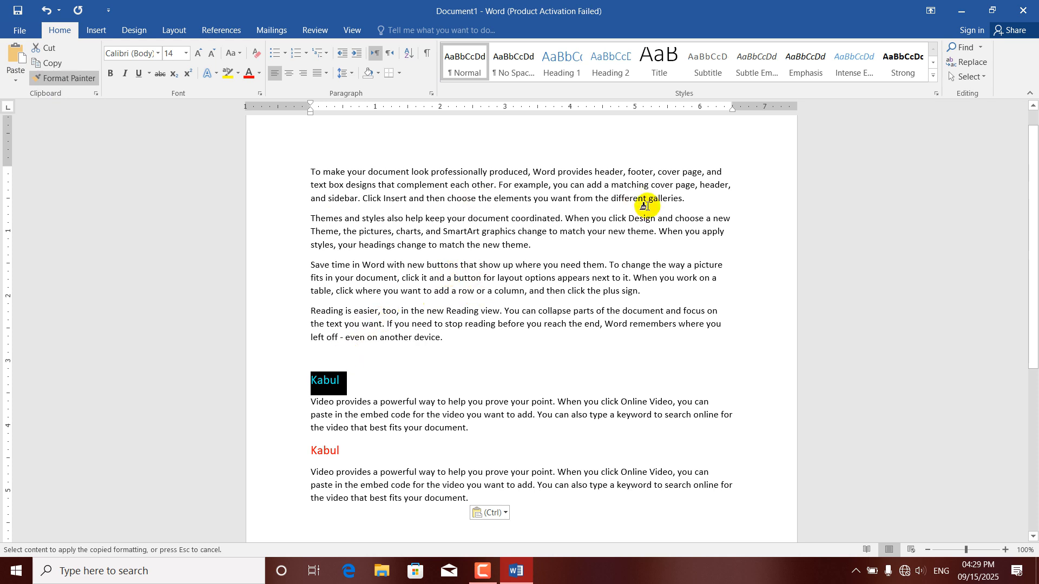
pyautogui.moveTo(685, 199); pyautogui.dragTo(308, 171)
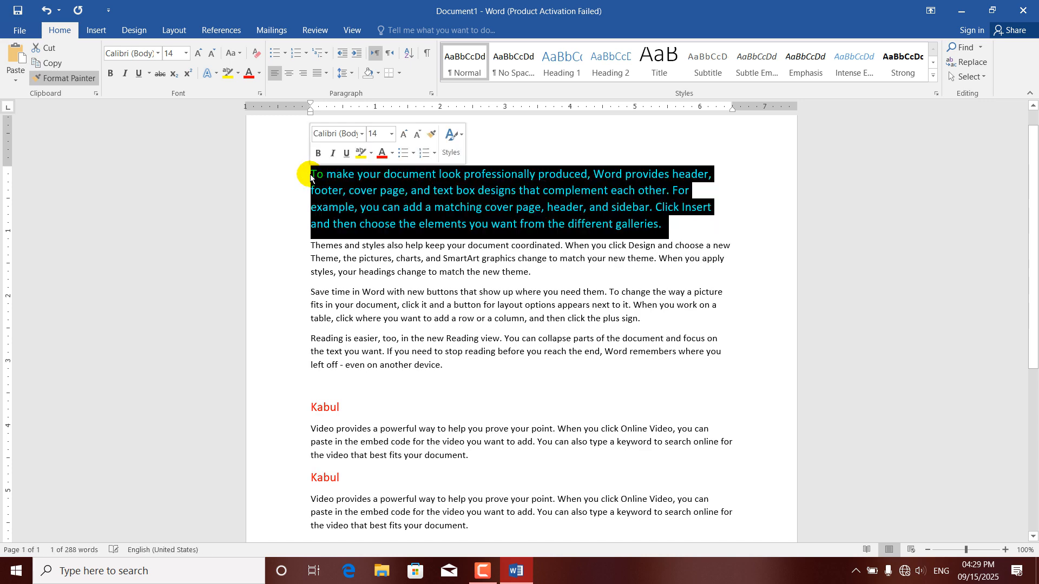
pyautogui.click(463, 256)
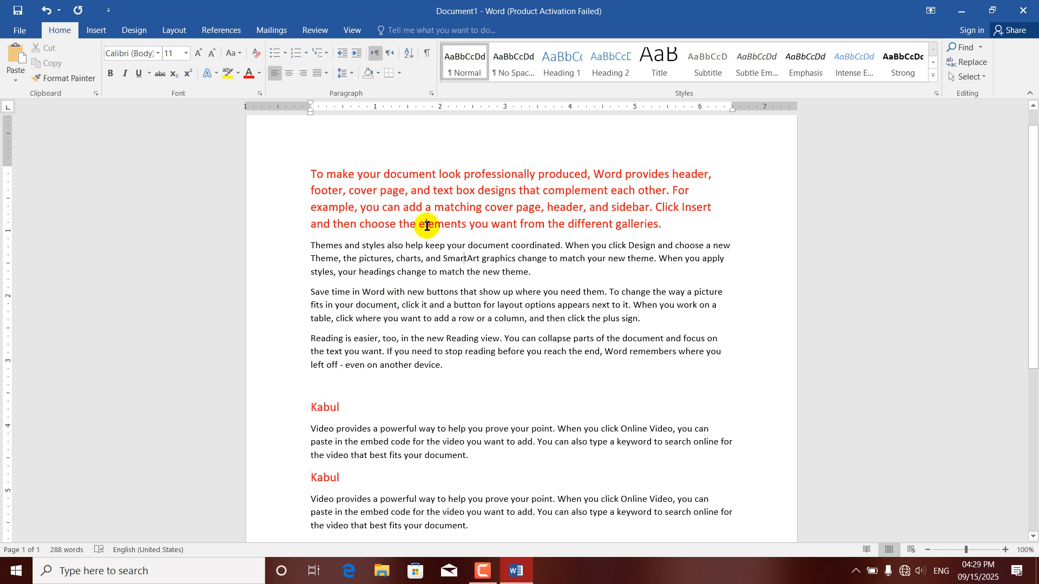
# Step: Change the upper Kabul heading's font colour to green and enlarge it to 20 pt
pyautogui.click(297, 410)
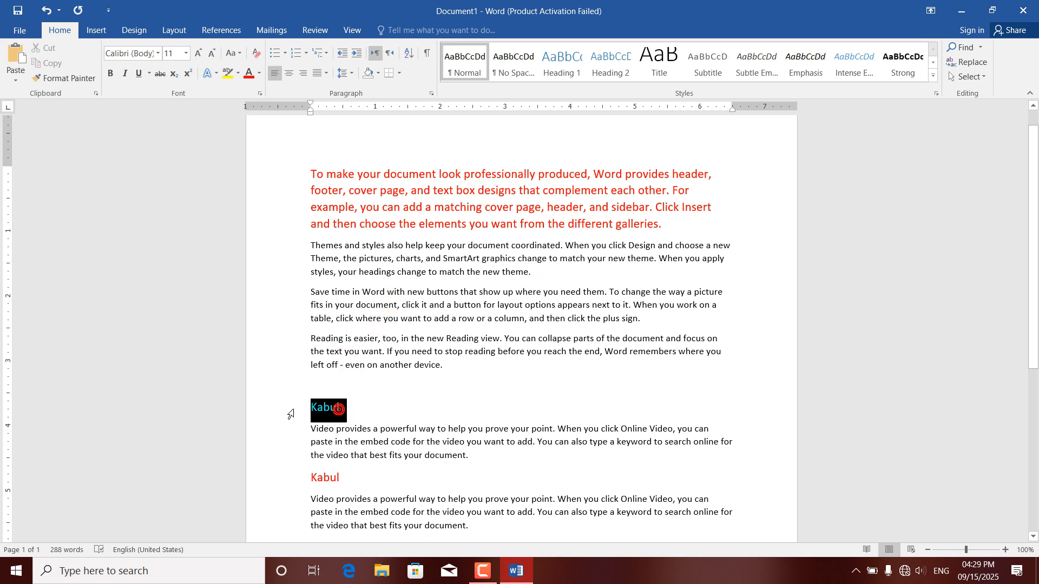
pyautogui.click(260, 76)
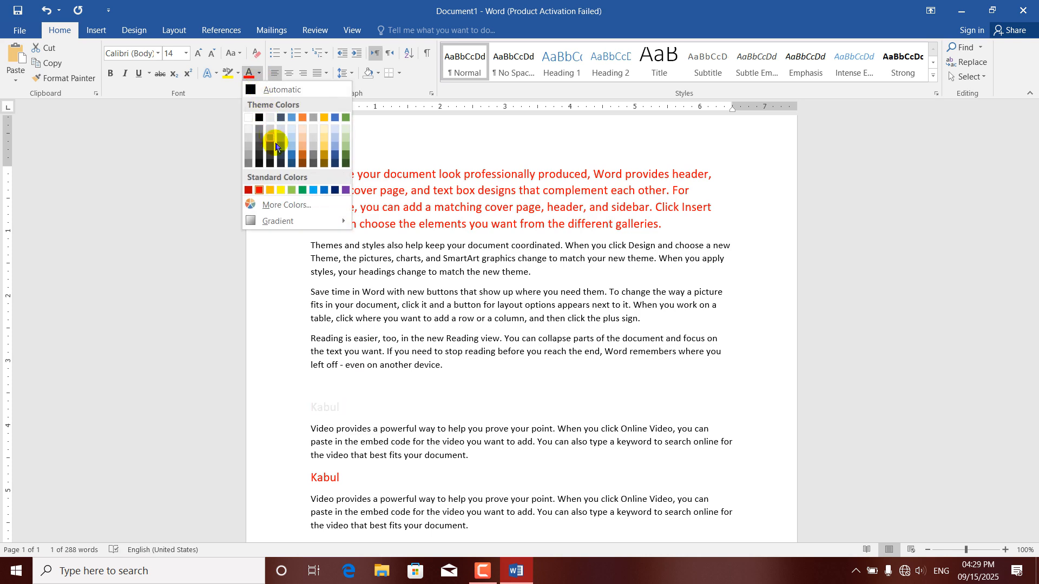
pyautogui.click(272, 196)
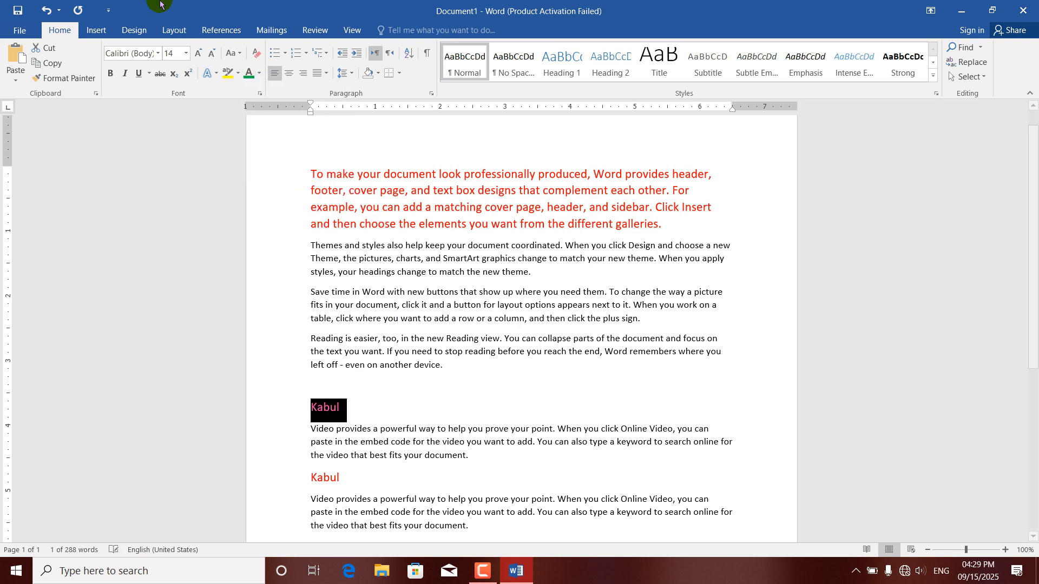
pyautogui.click(199, 52)
pyautogui.click(199, 52)
pyautogui.click(199, 52)
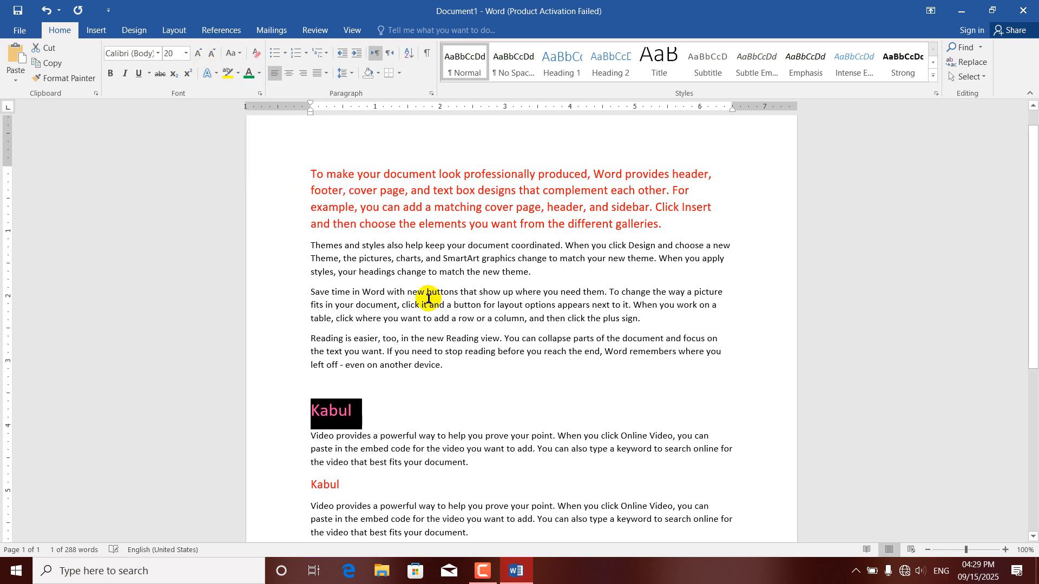
pyautogui.click(506, 382)
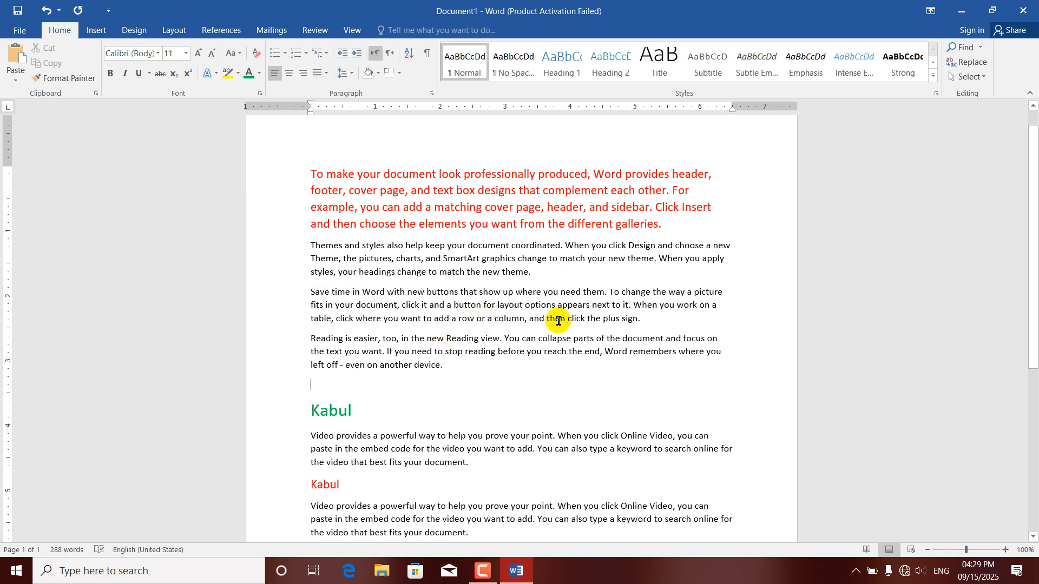
pyautogui.click(324, 484)
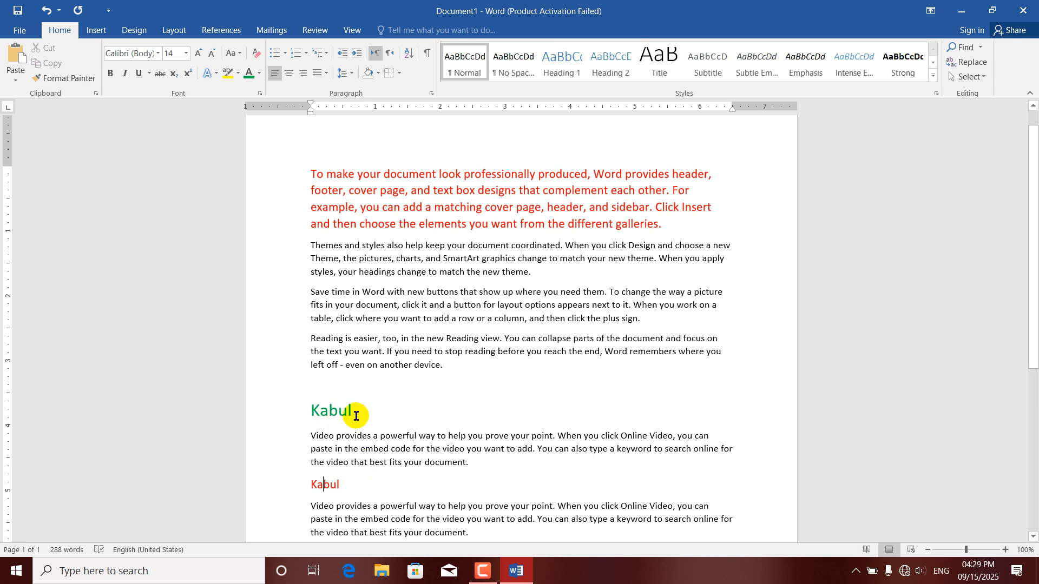
pyautogui.moveTo(353, 413); pyautogui.dragTo(302, 412)
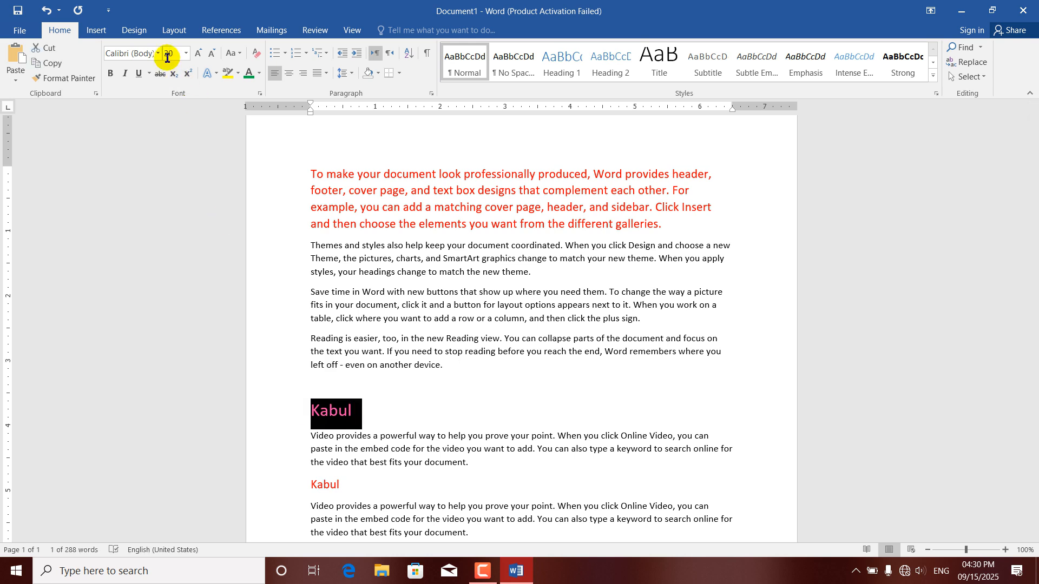
pyautogui.moveTo(354, 485); pyautogui.dragTo(295, 487)
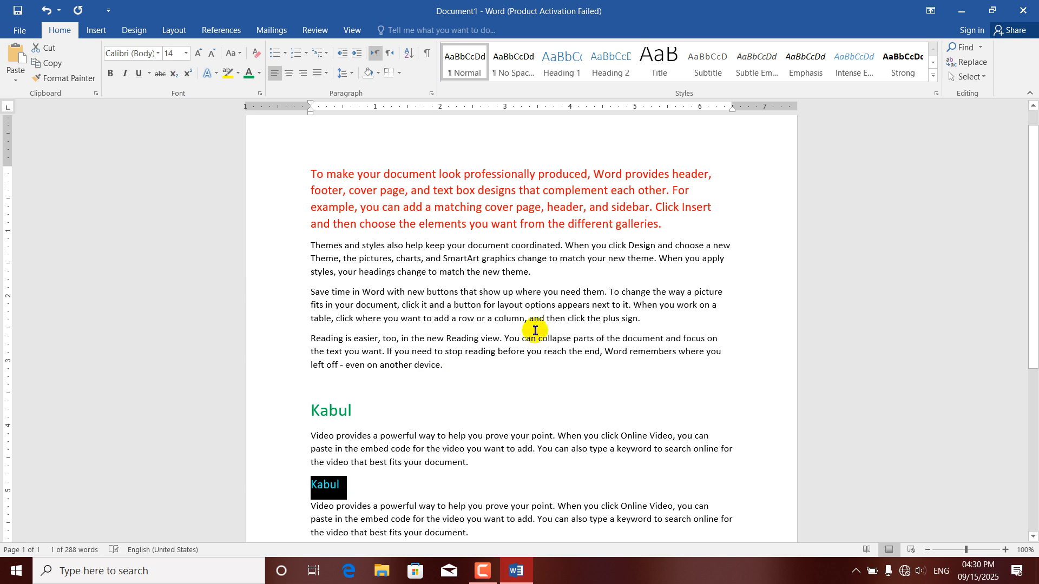
pyautogui.click(632, 394)
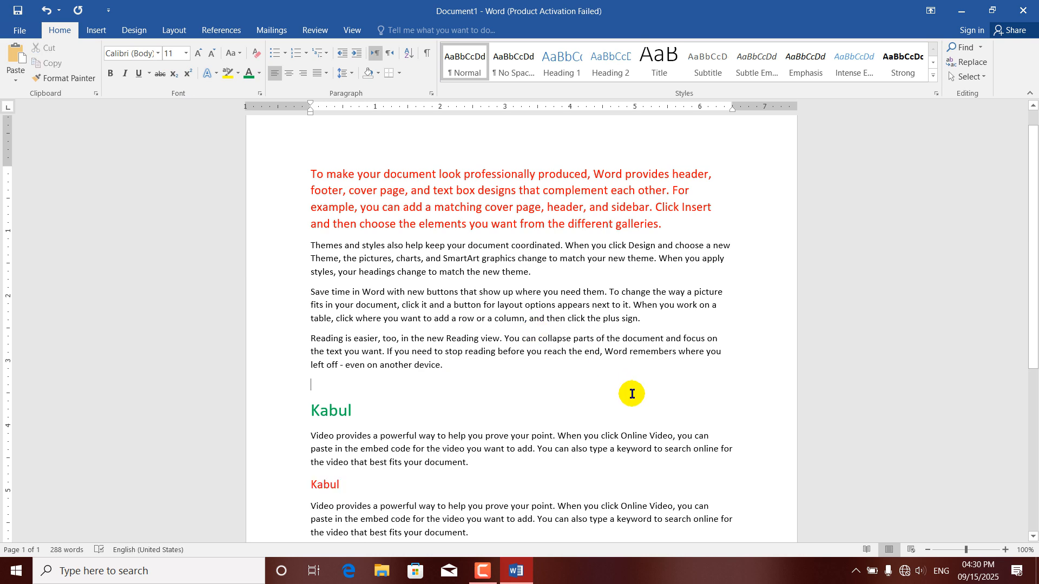
# Step: Apply the green Kabul heading's formatting to the red Kabul heading below it with Format Painter
pyautogui.moveTo(359, 411); pyautogui.dragTo(306, 409)
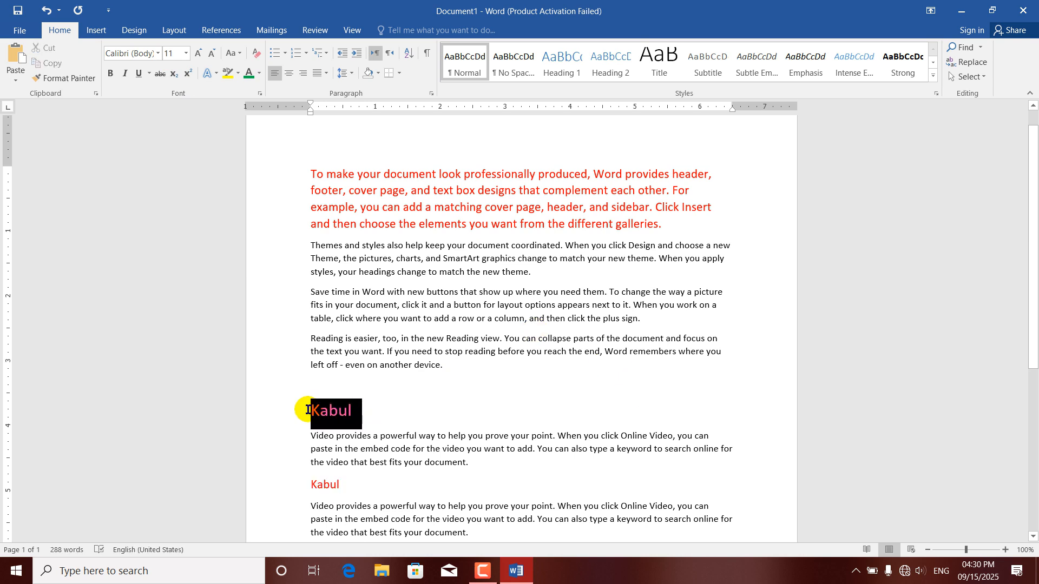
pyautogui.click(69, 79)
pyautogui.moveTo(352, 485); pyautogui.dragTo(291, 490)
pyautogui.click(518, 400)
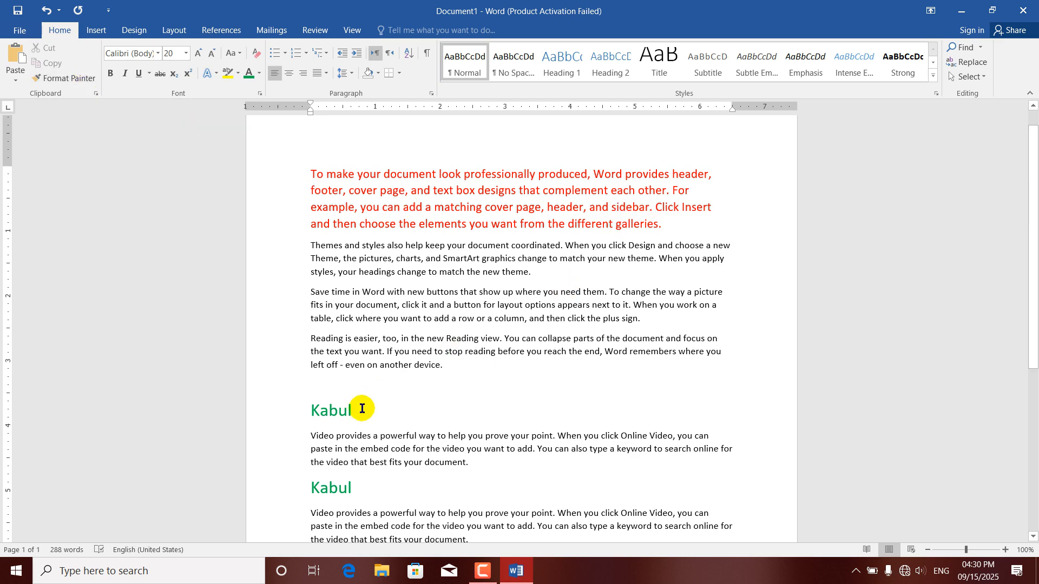
# Step: Copy the upper green Kabul heading's formatting and apply it to "left off - even on another device." in the paragraph above
pyautogui.moveTo(377, 414); pyautogui.dragTo(281, 415)
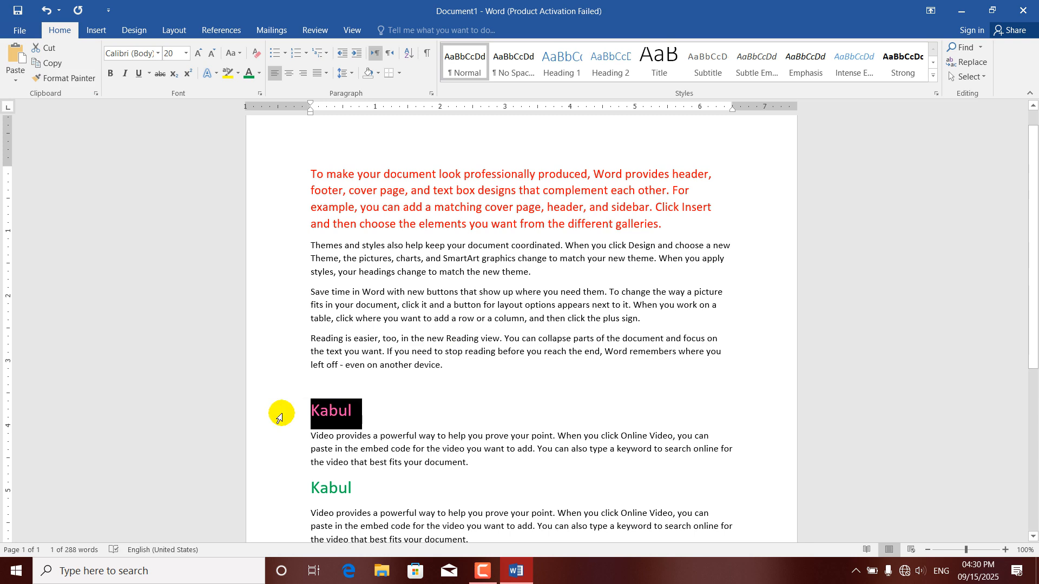
pyautogui.moveTo(443, 365); pyautogui.dragTo(303, 373)
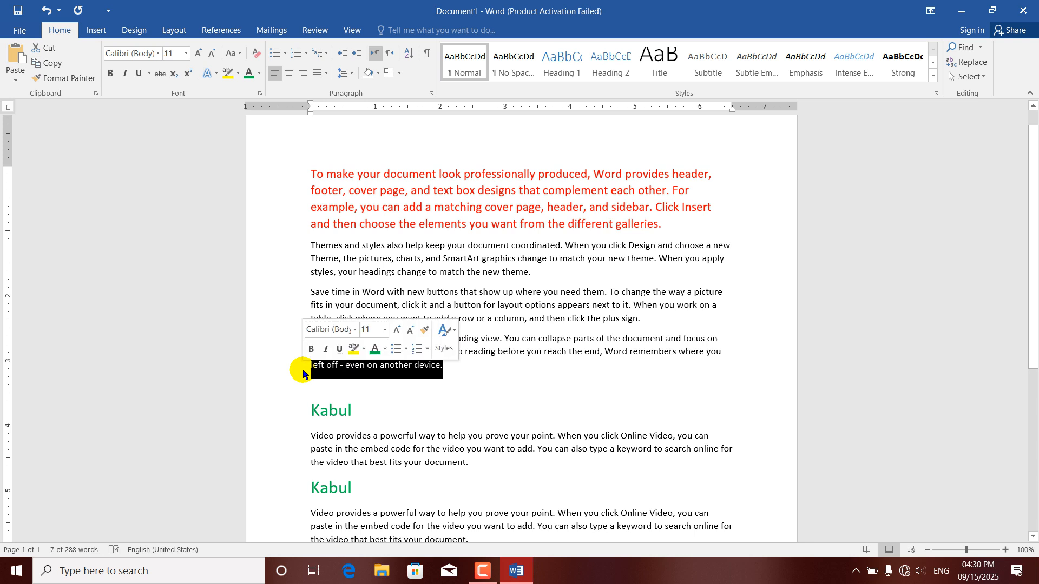
pyautogui.hotkey('ctrl', 'shift', 'v')
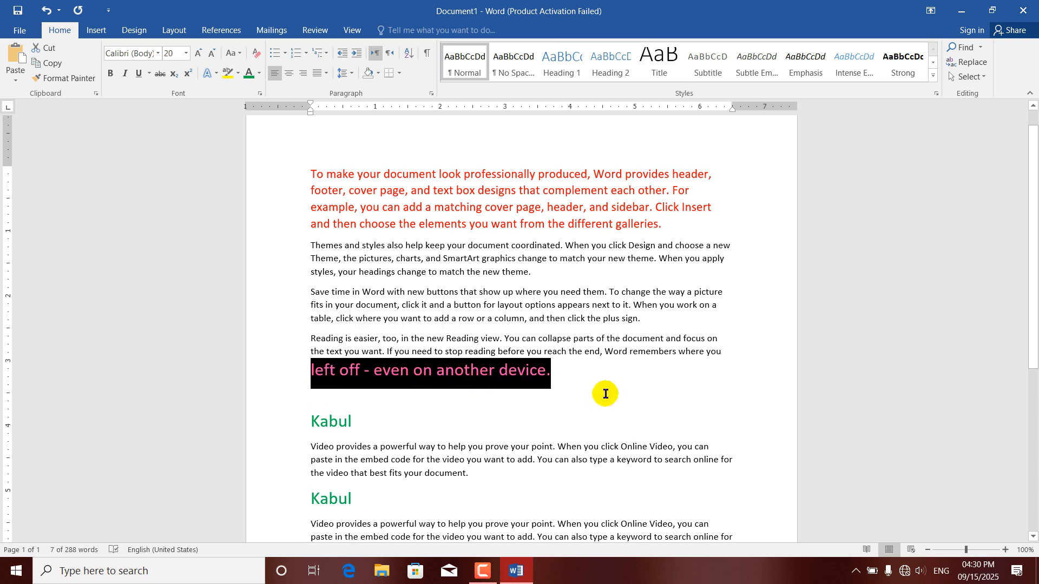
pyautogui.click(656, 384)
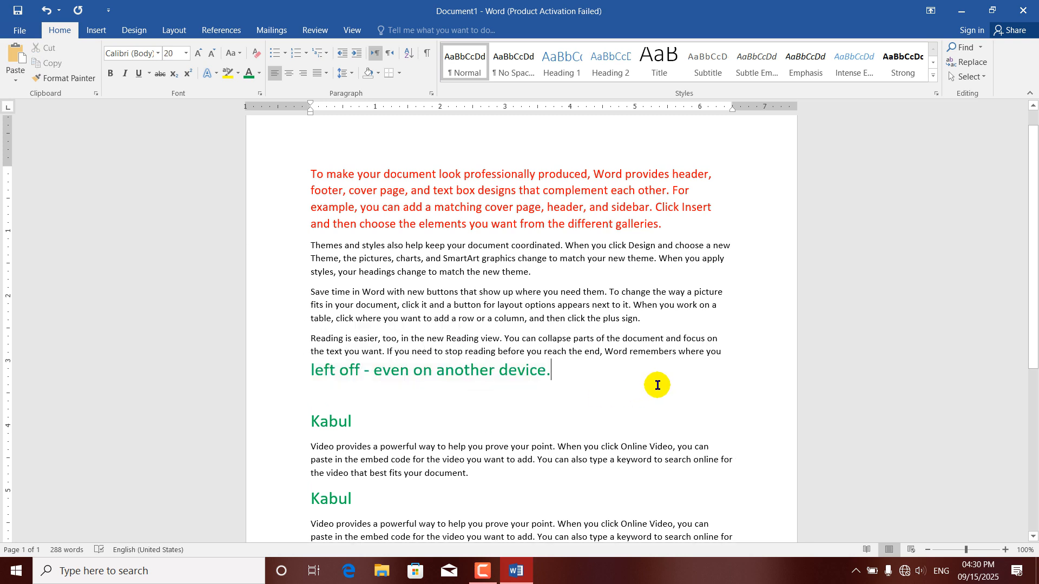
# Step: Apply the copied green formatting to the "Save time in Word" paragraph from "options appears next to it" through "plus sign."
pyautogui.moveTo(644, 319); pyautogui.dragTo(534, 309)
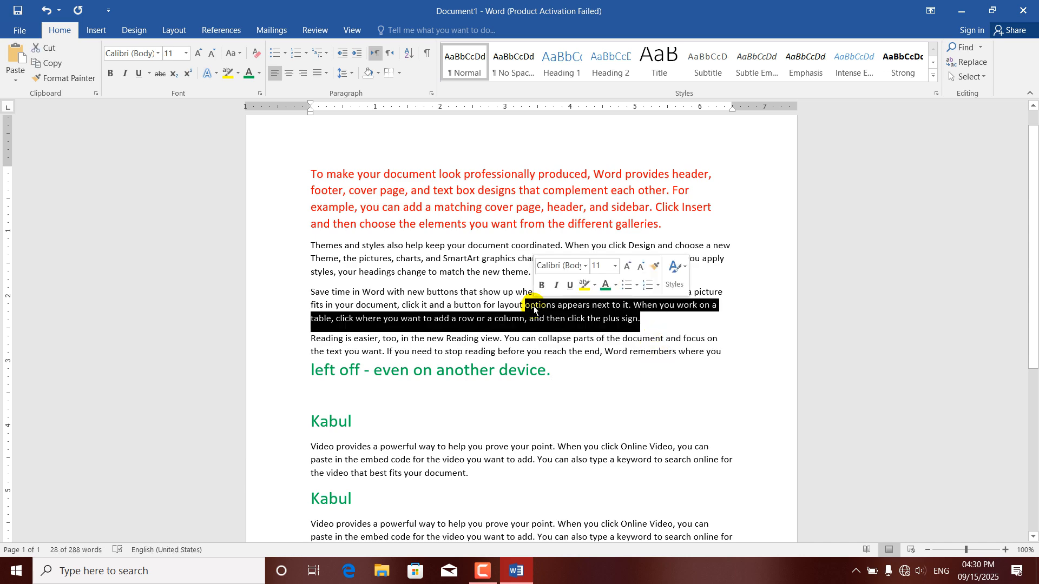
pyautogui.hotkey('ctrl', 'shift', 'v')
pyautogui.click(692, 260)
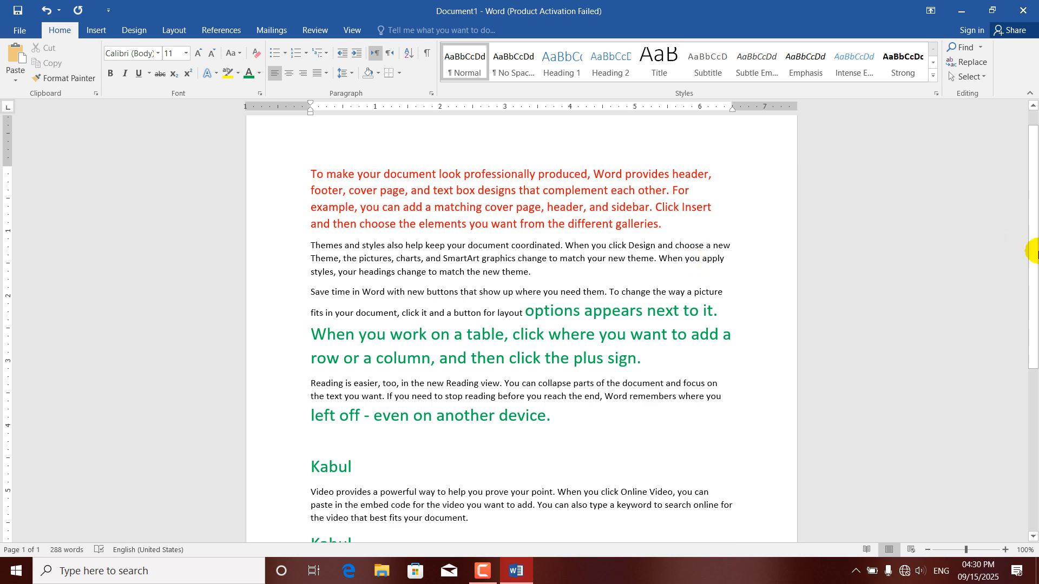
# Step: Apply the copied green formatting to "your document." at the end of the last paragraph
pyautogui.moveTo(1030, 229); pyautogui.dragTo(1030, 328)
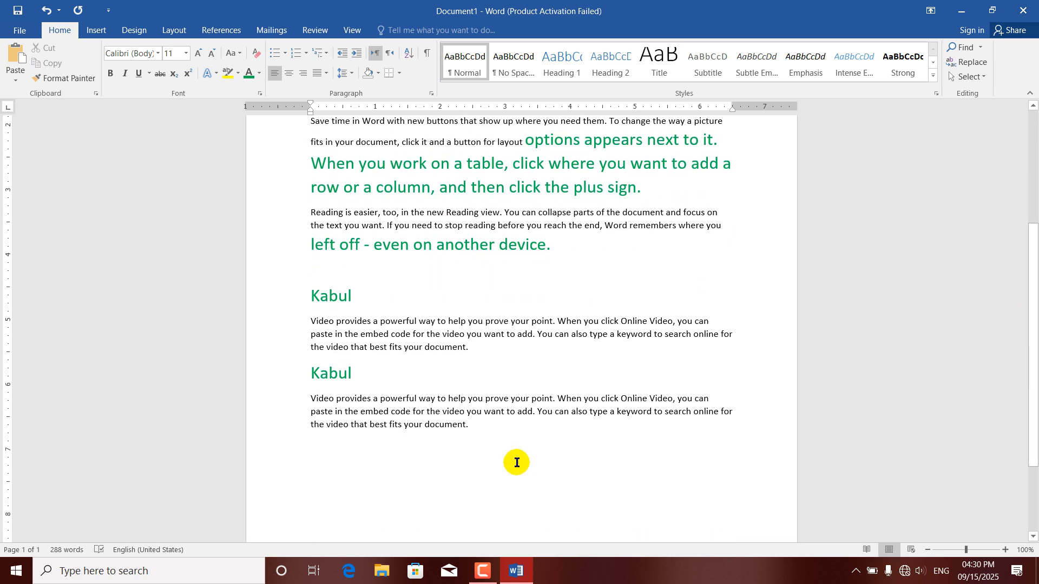
pyautogui.moveTo(475, 424); pyautogui.dragTo(416, 429)
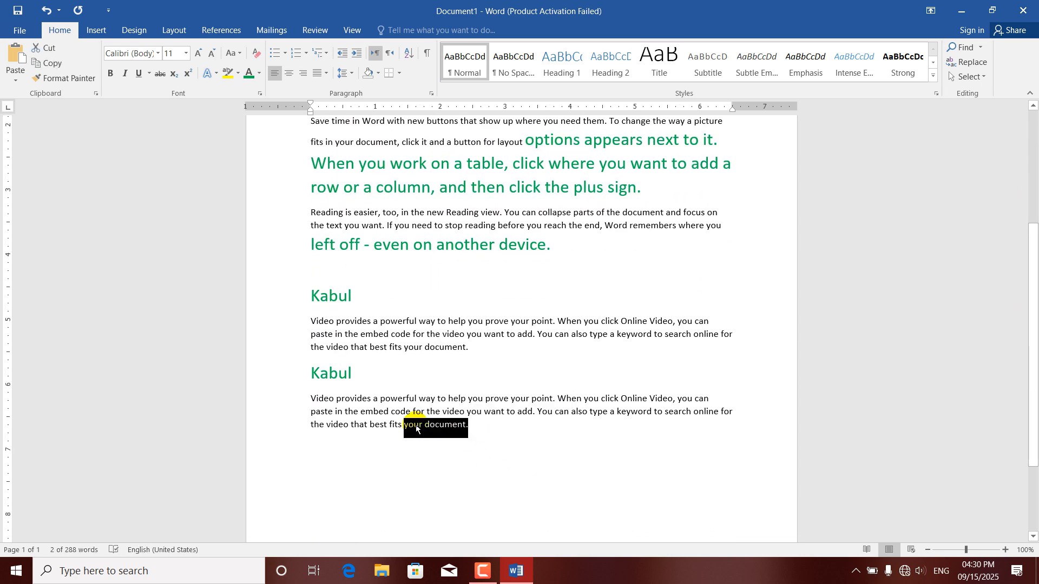
pyautogui.hotkey('ctrl', 'shift', 'v')
pyautogui.click(586, 412)
pyautogui.click(587, 411)
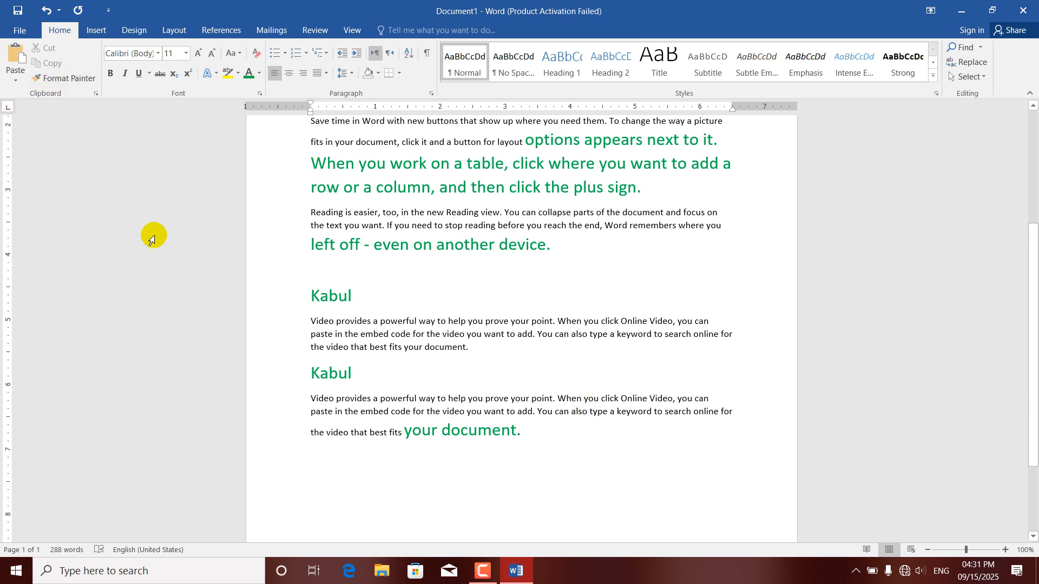
# Step: Use Format Painter to transfer the upper Kabul heading's formatting to "powerful way" in the paragraph below it
pyautogui.moveTo(361, 296); pyautogui.dragTo(290, 296)
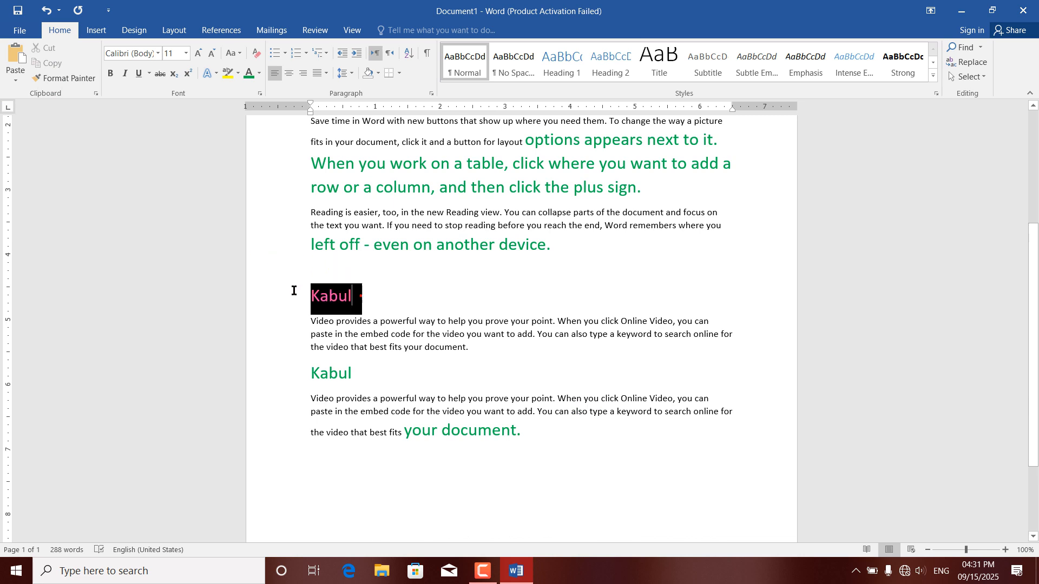
pyautogui.click(82, 77)
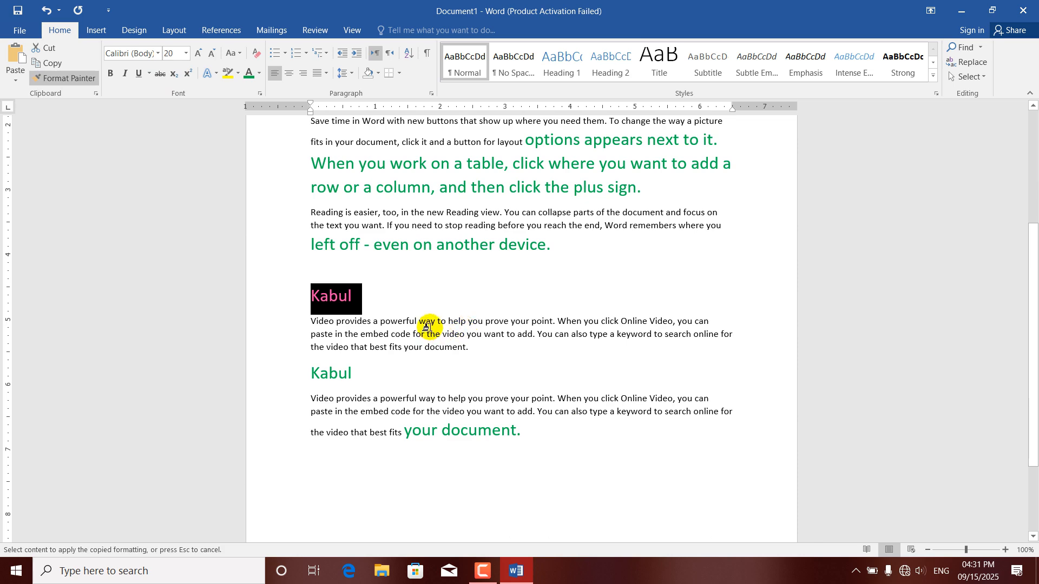
pyautogui.moveTo(437, 322); pyautogui.dragTo(381, 322)
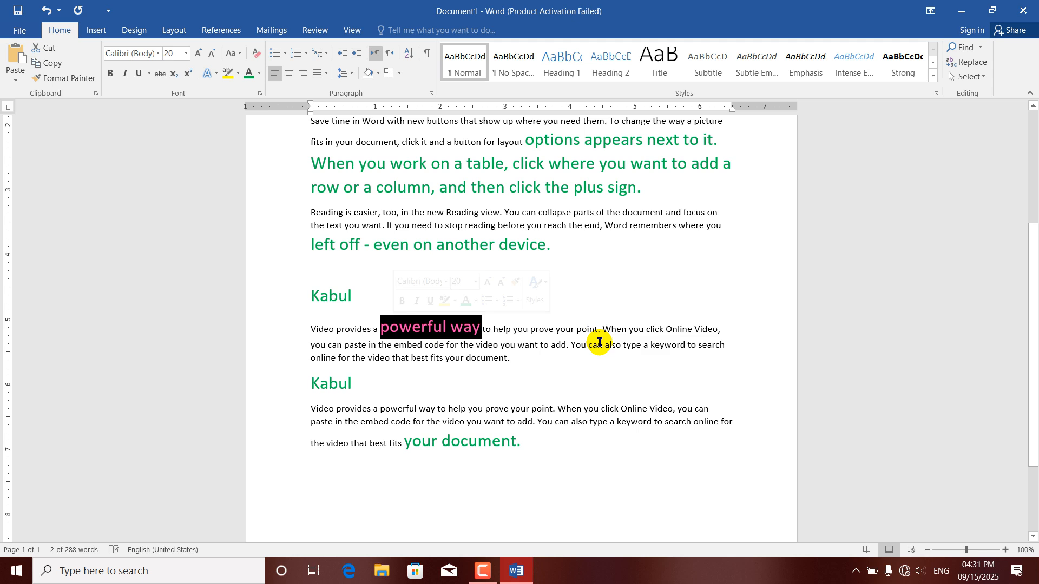
pyautogui.click(587, 330)
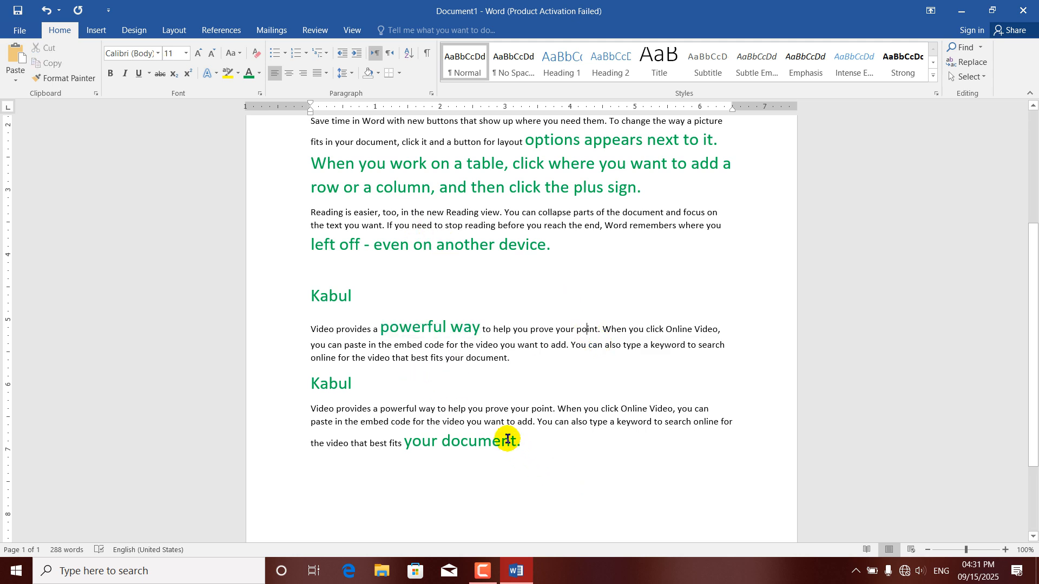
pyautogui.moveTo(364, 297); pyautogui.dragTo(305, 301)
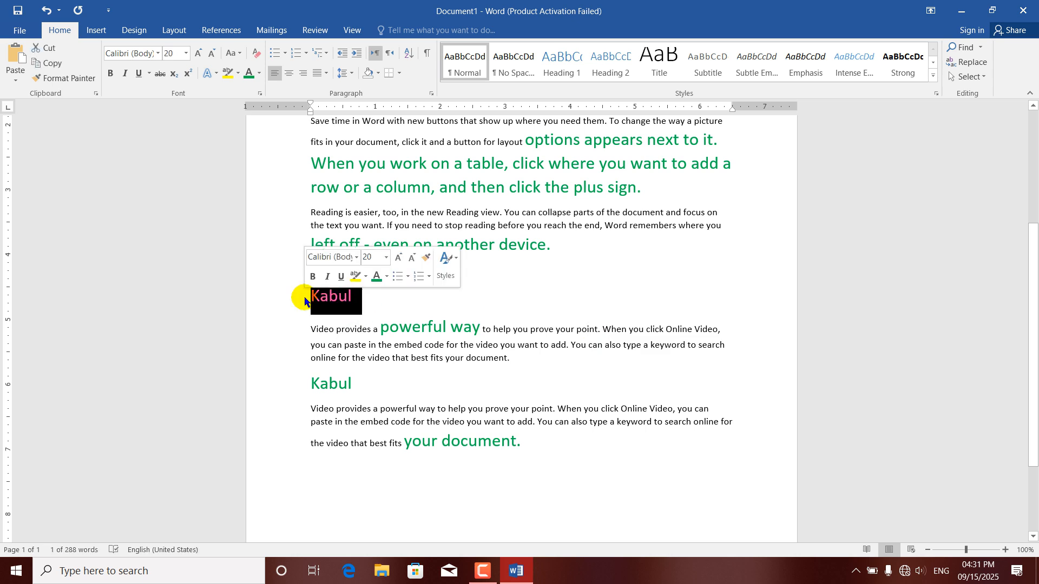
pyautogui.click(436, 293)
pyautogui.moveTo(521, 444); pyautogui.dragTo(443, 445)
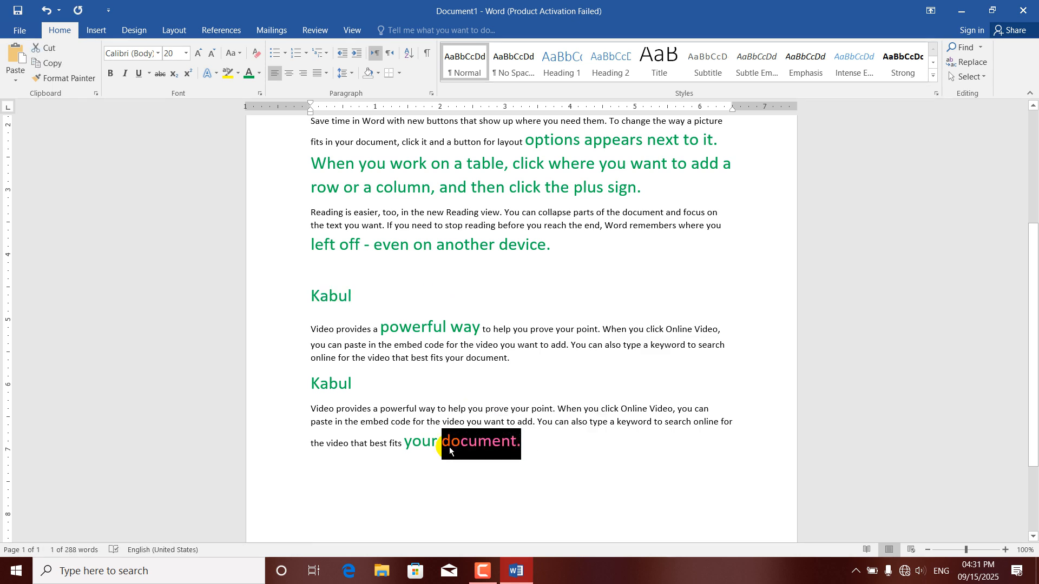
pyautogui.click(691, 344)
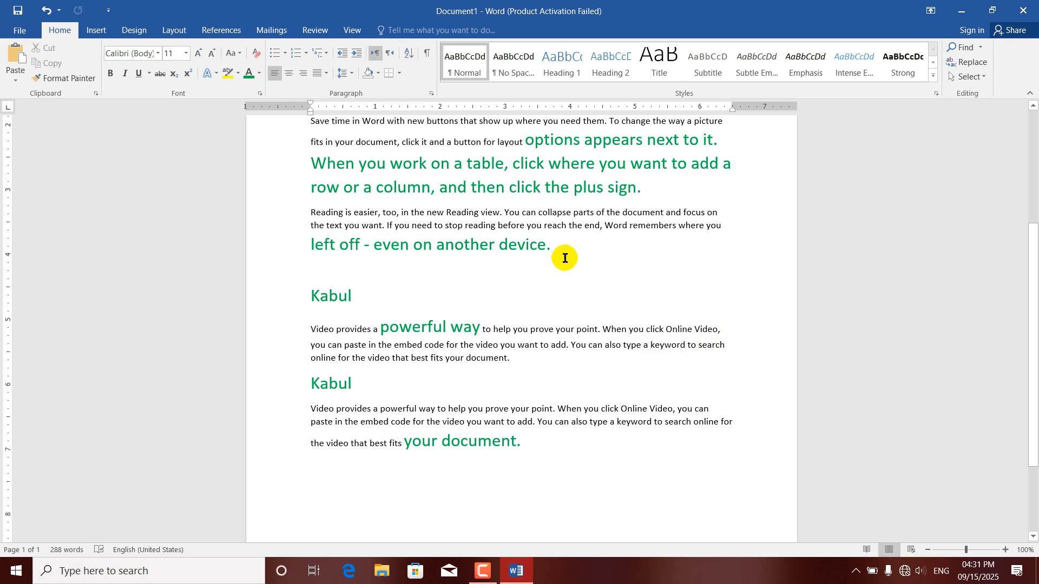
# Step: Copy the word "device." from the green line above the upper Kabul heading and paste it at the document's end
pyautogui.moveTo(553, 244); pyautogui.dragTo(504, 248)
pyautogui.hotkey('ctrl', 'c')
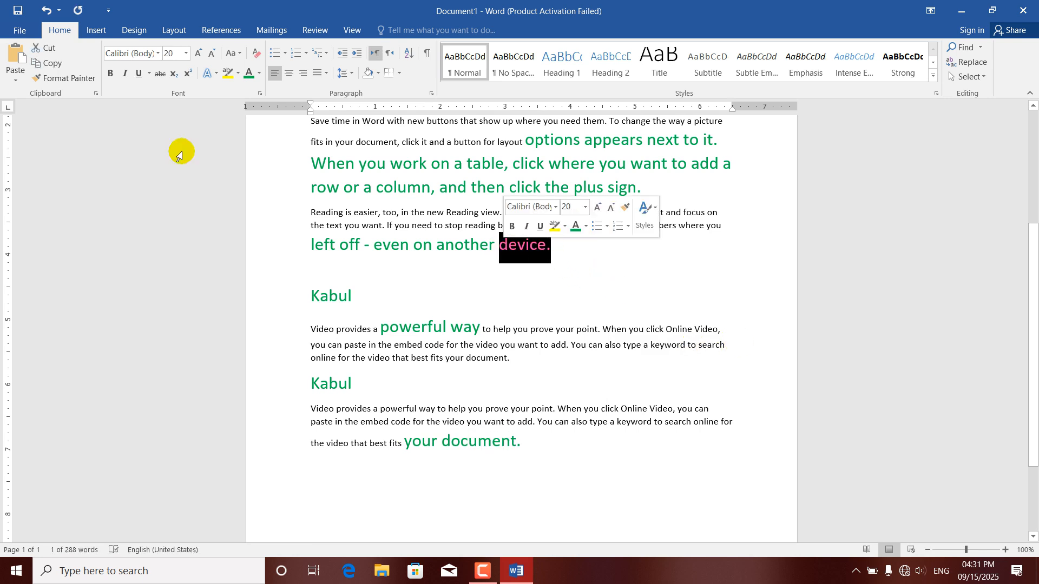
pyautogui.click(405, 510)
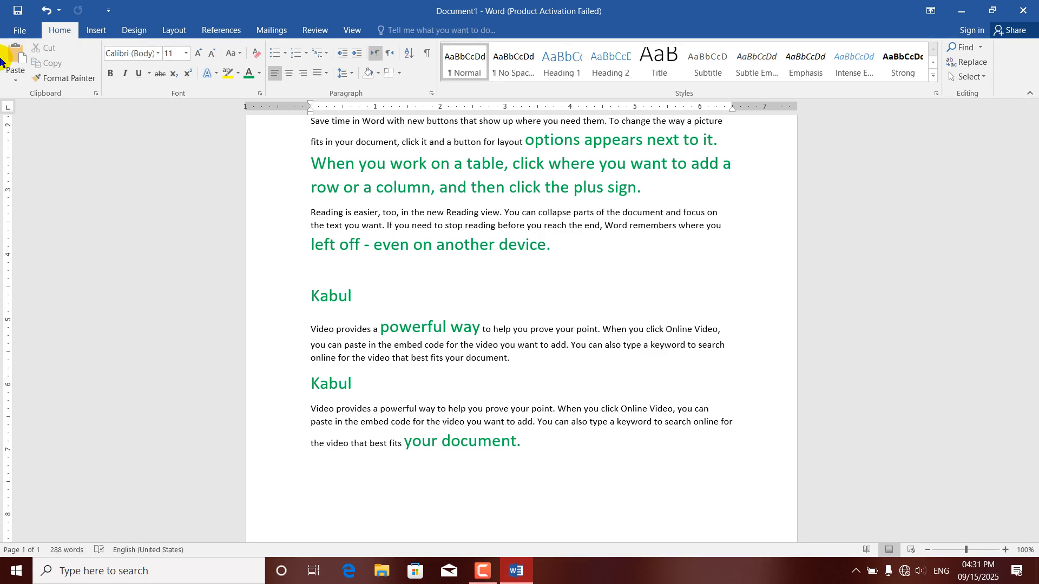
pyautogui.click(17, 63)
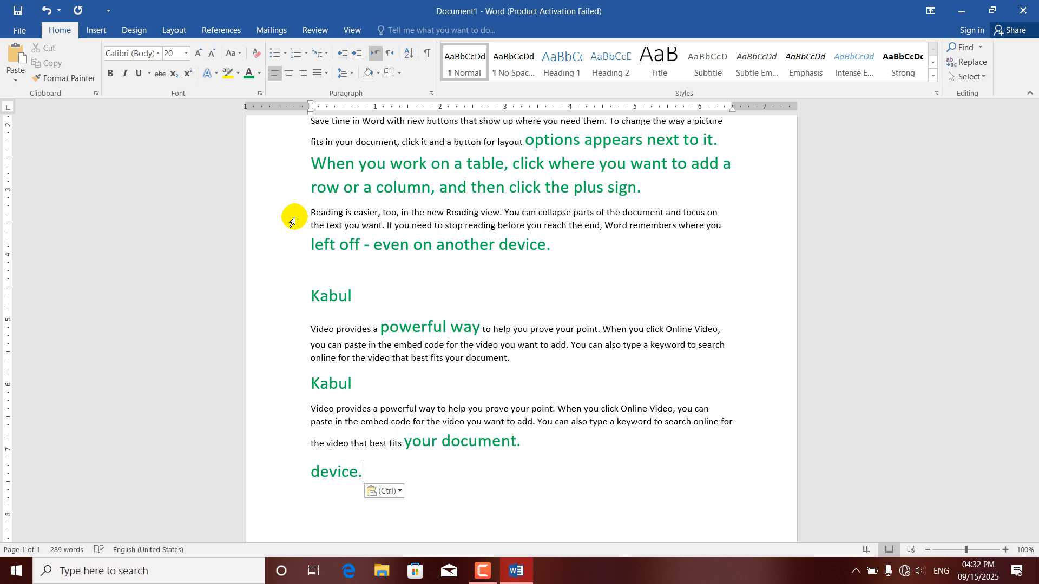
# Step: Show the Clipboard pane and collect "document." from the last paragraph and the lower Kabul heading in it
pyautogui.click(96, 95)
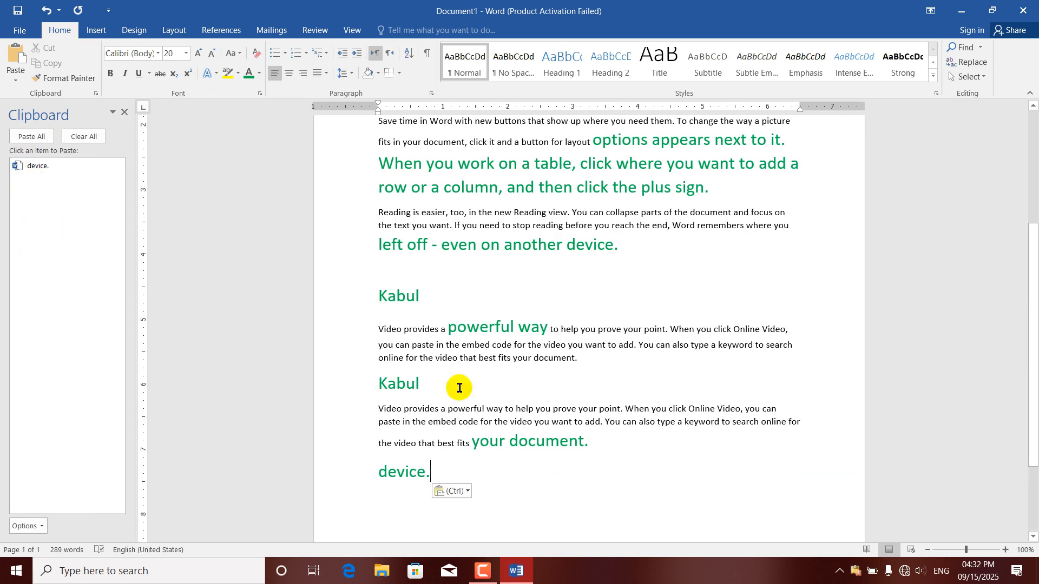
pyautogui.moveTo(599, 440); pyautogui.dragTo(530, 446)
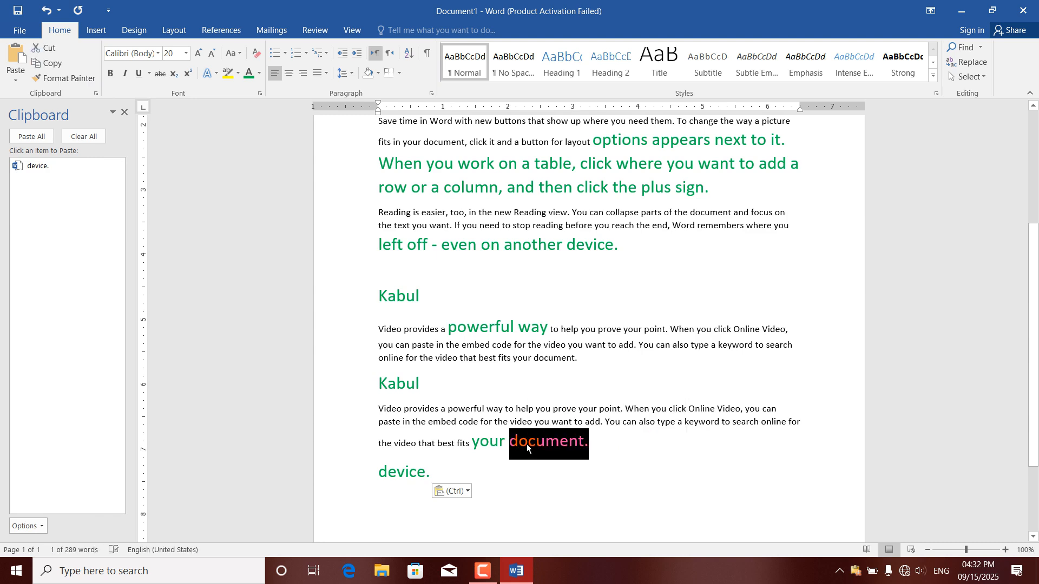
pyautogui.hotkey('ctrl', 'c')
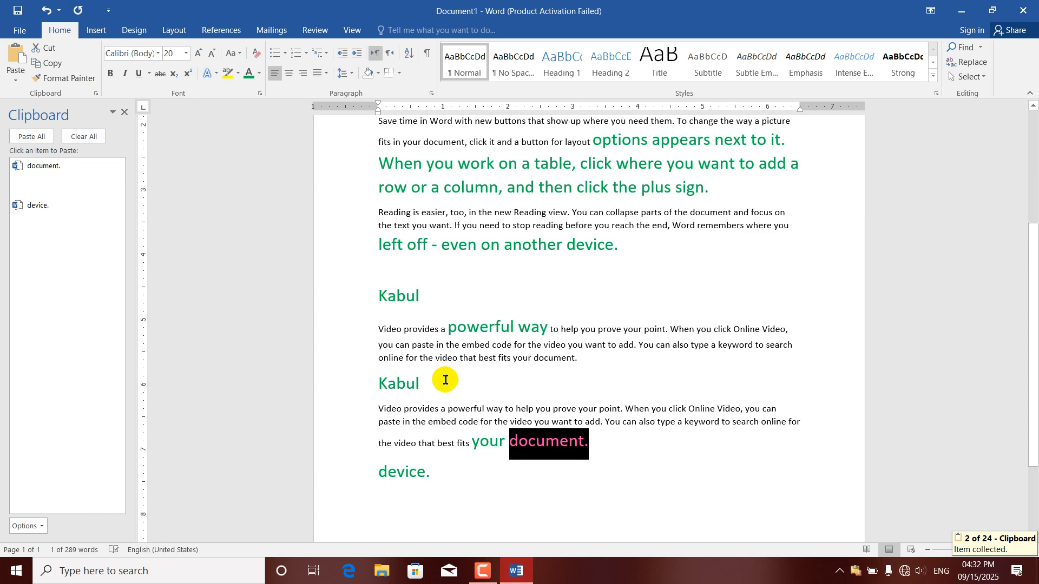
pyautogui.moveTo(439, 383); pyautogui.dragTo(375, 384)
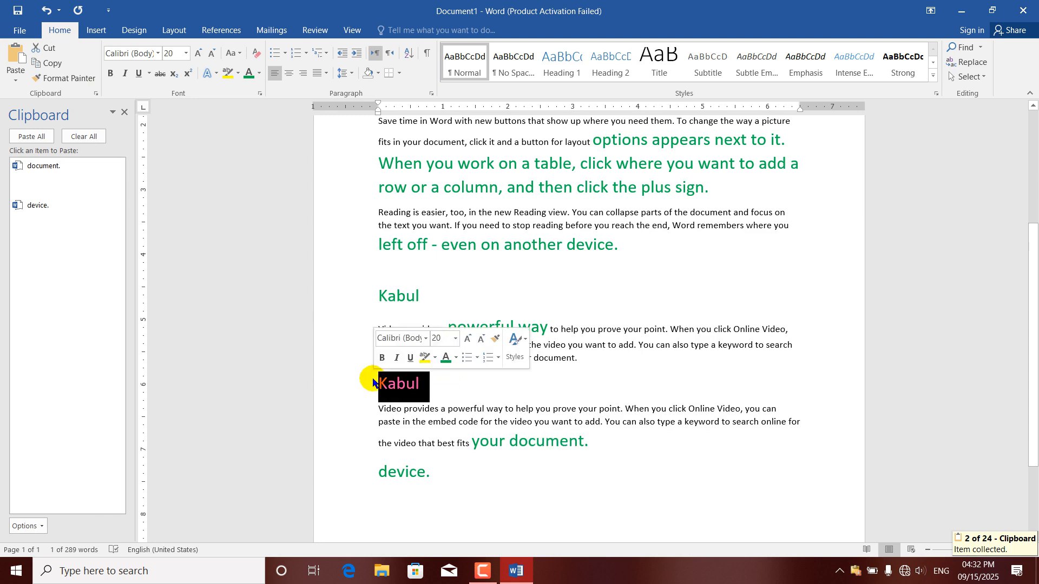
pyautogui.click(50, 63)
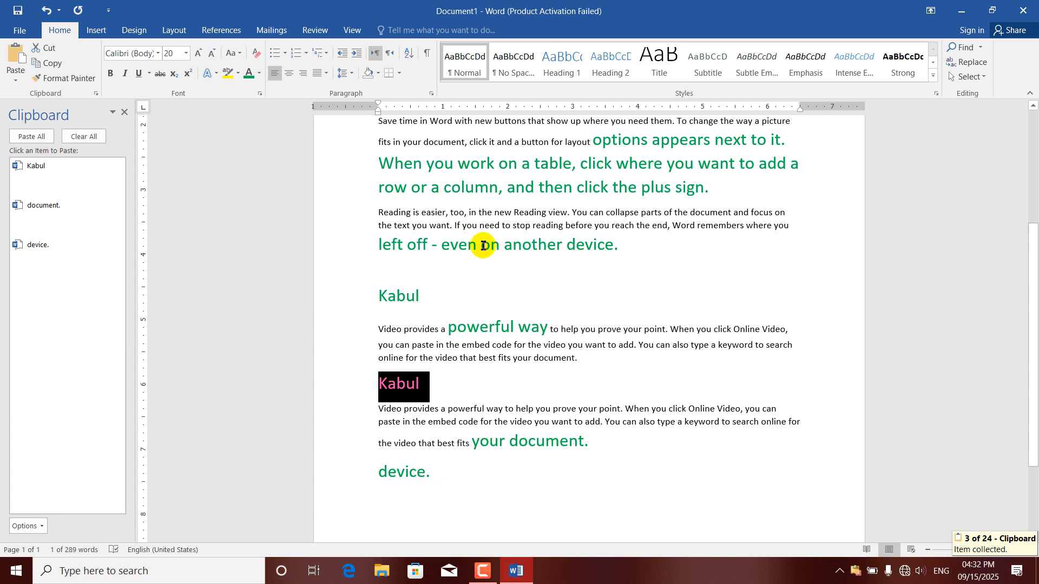
# Step: Copy the phrases "even on another", "work on a table" and "remembers where you" to the clipboard, one after another
pyautogui.moveTo(527, 245); pyautogui.dragTo(456, 250)
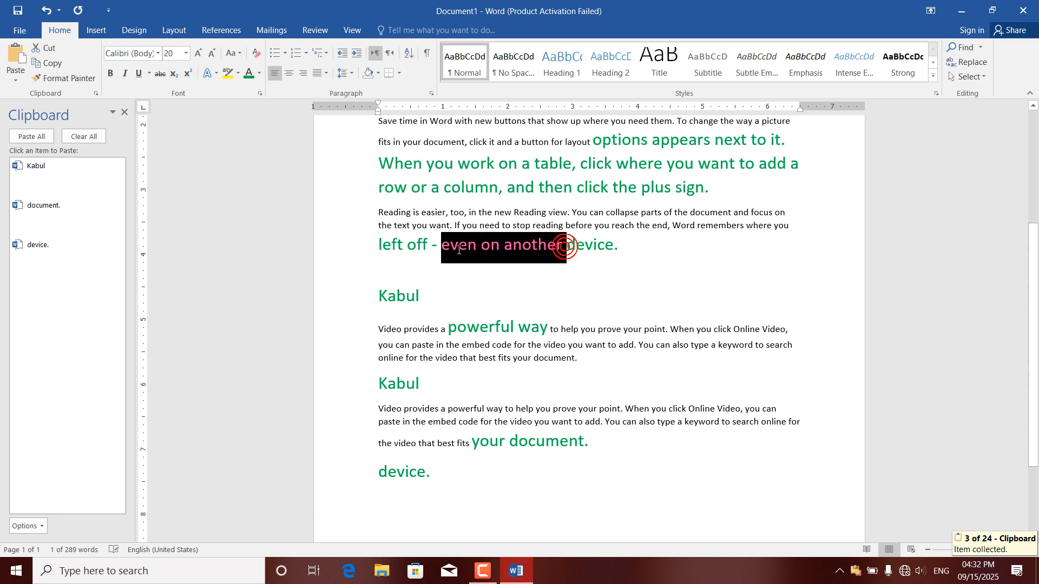
pyautogui.hotkey('ctrl', 'c')
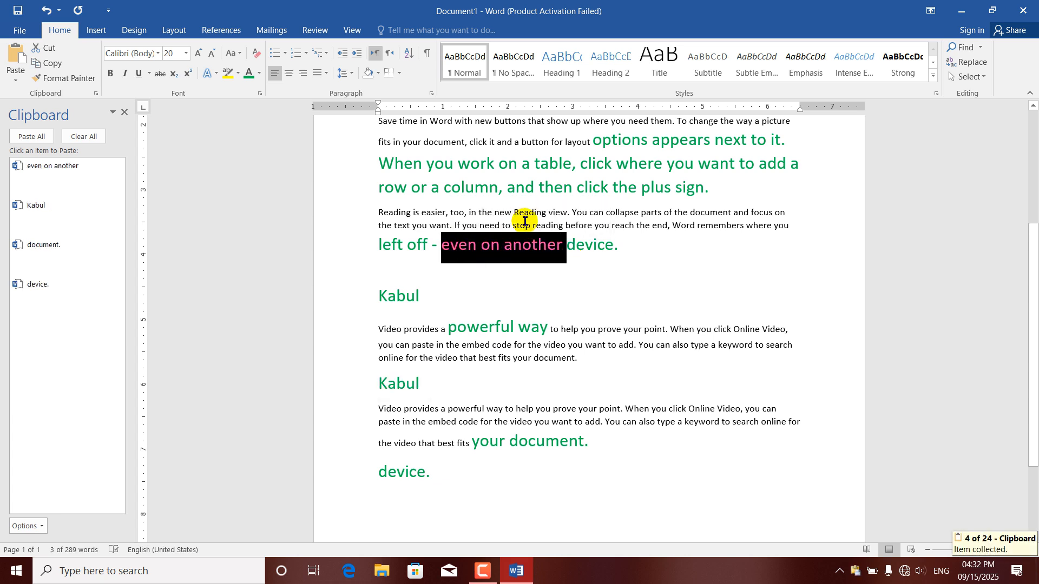
pyautogui.moveTo(572, 163); pyautogui.dragTo(492, 168)
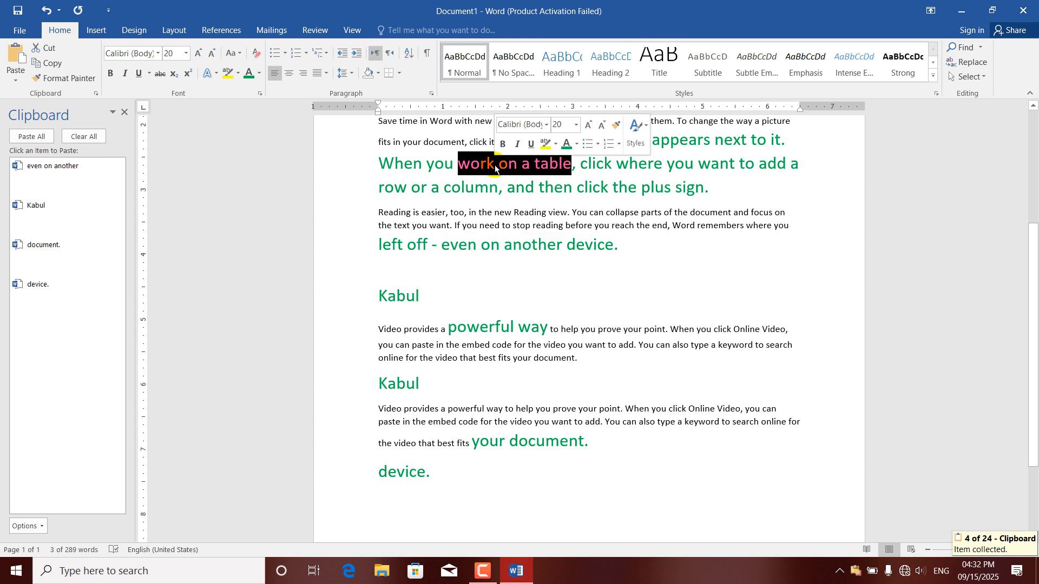
pyautogui.hotkey('ctrl', 'c')
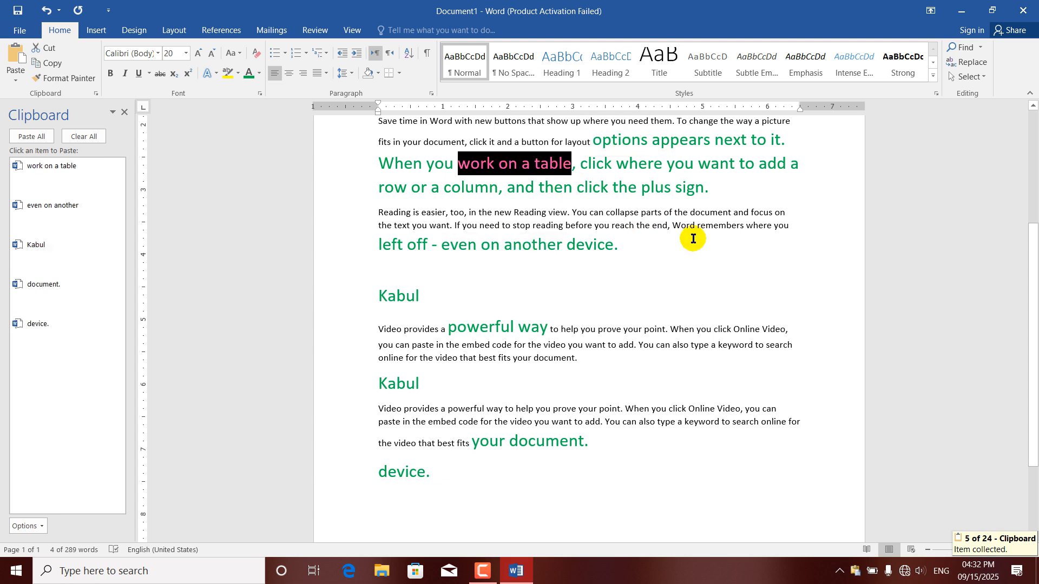
pyautogui.moveTo(741, 230); pyautogui.dragTo(737, 231)
pyautogui.hotkey('ctrl', 'c')
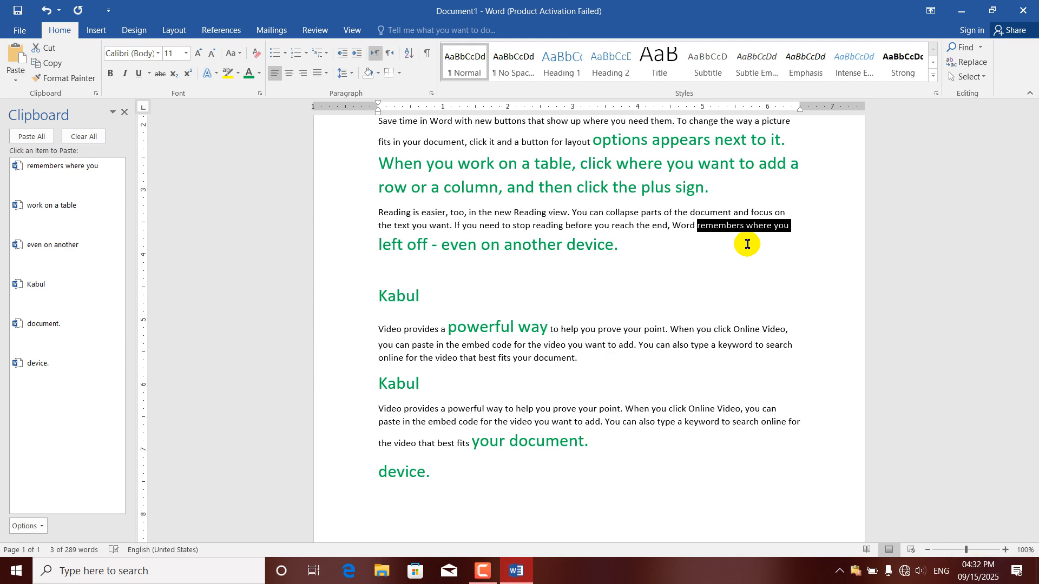
# Step: Delete everything from the upper Kabul heading through the pasted "device." at the document's end
pyautogui.scroll(-3, 747, 244)
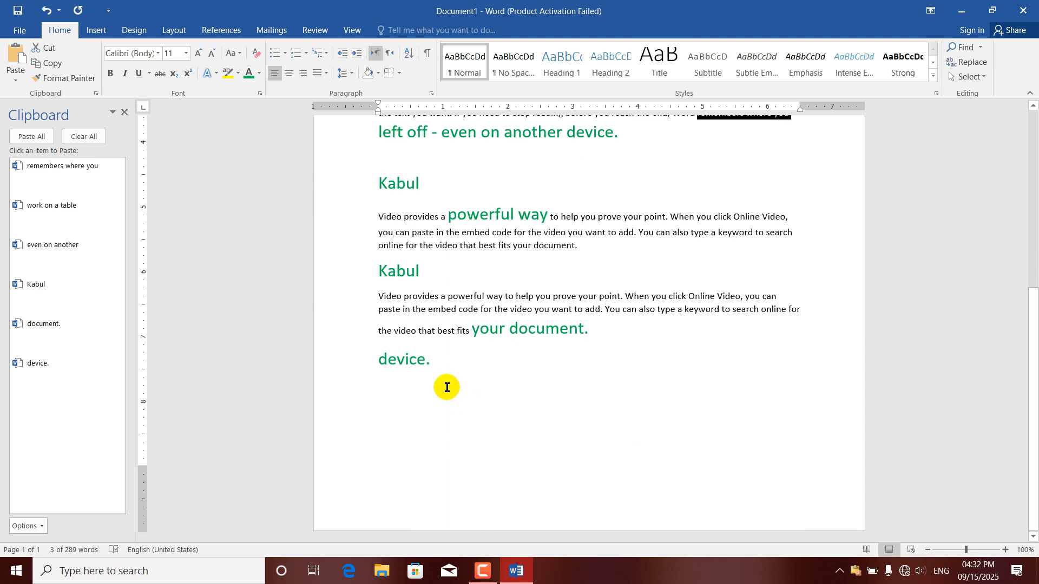
pyautogui.moveTo(440, 379); pyautogui.dragTo(371, 196)
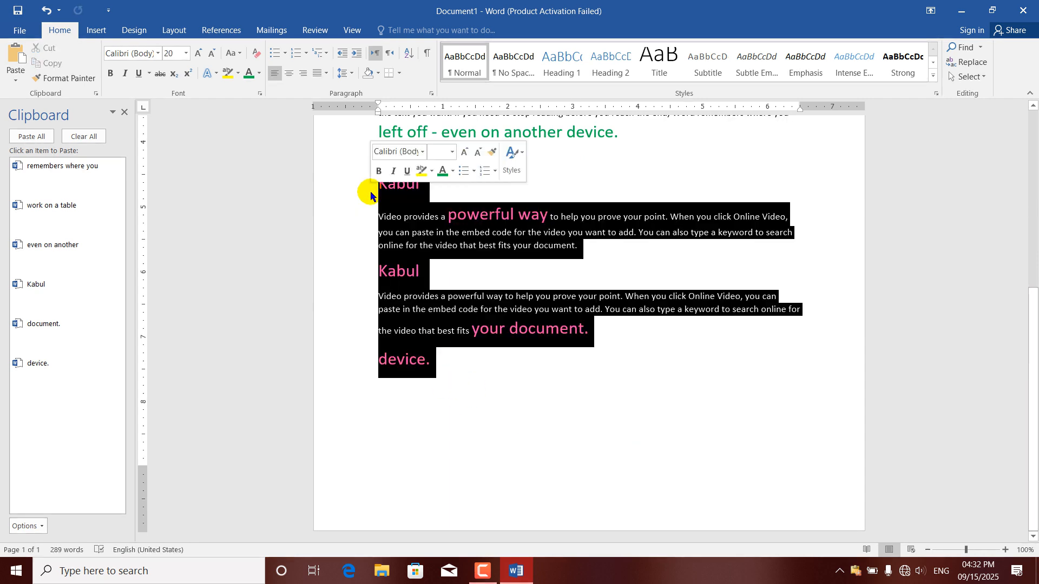
pyautogui.press('Delete')
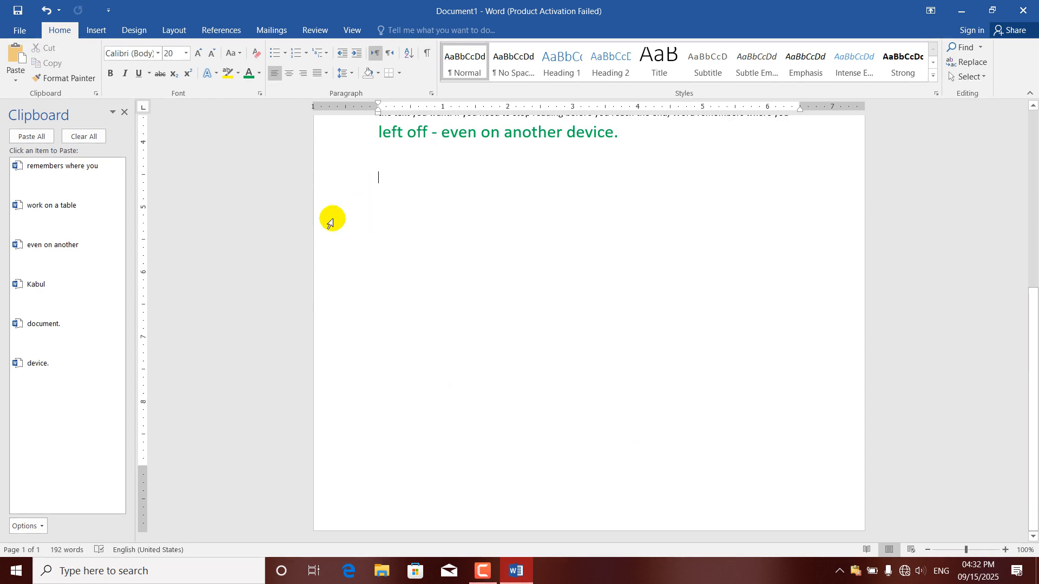
# Step: Paste all collected clipboard items at the document's end and clear the clipboard
pyautogui.click(36, 139)
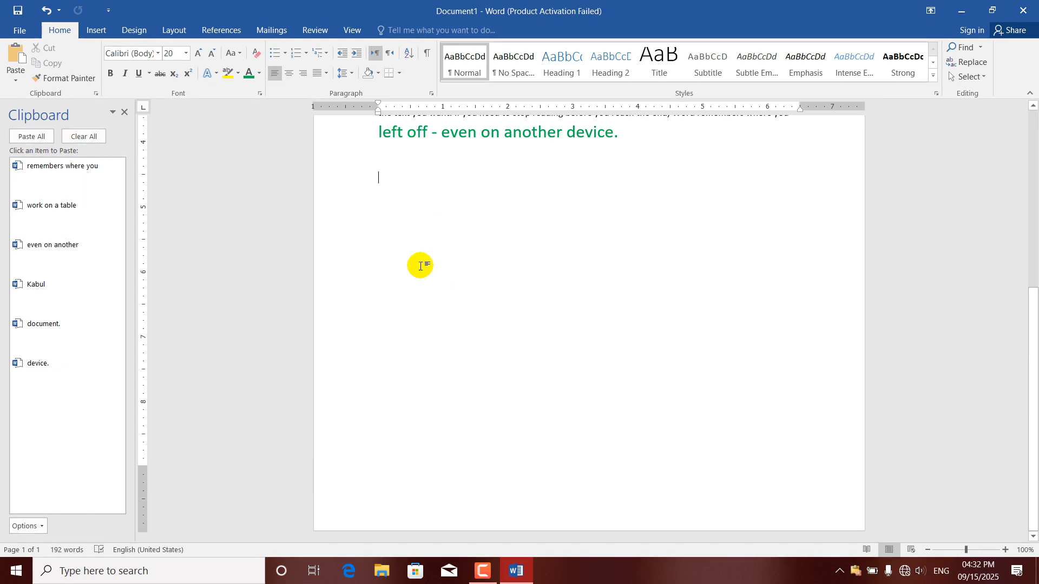
pyautogui.click(36, 140)
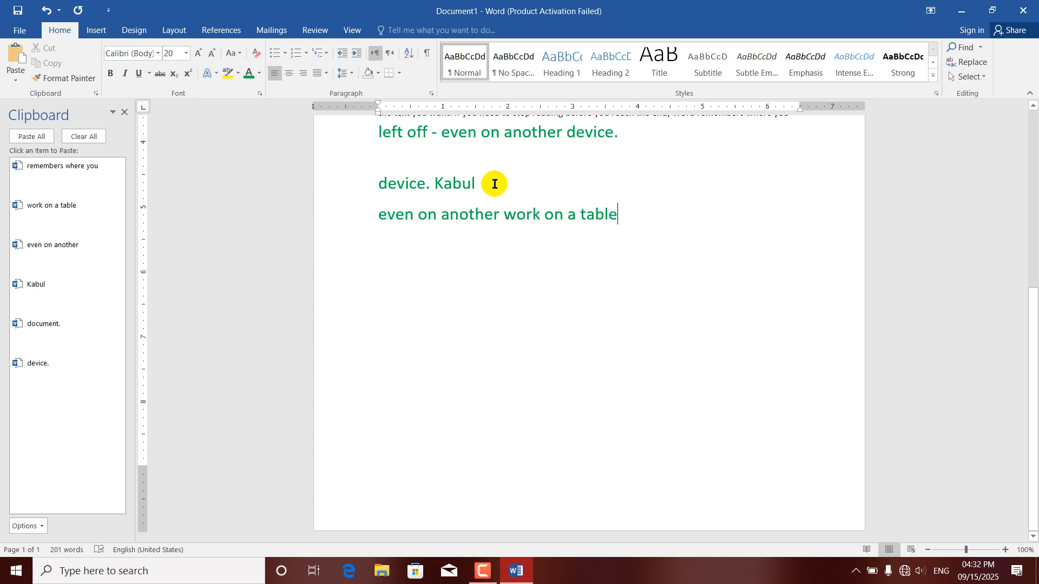
pyautogui.click(83, 138)
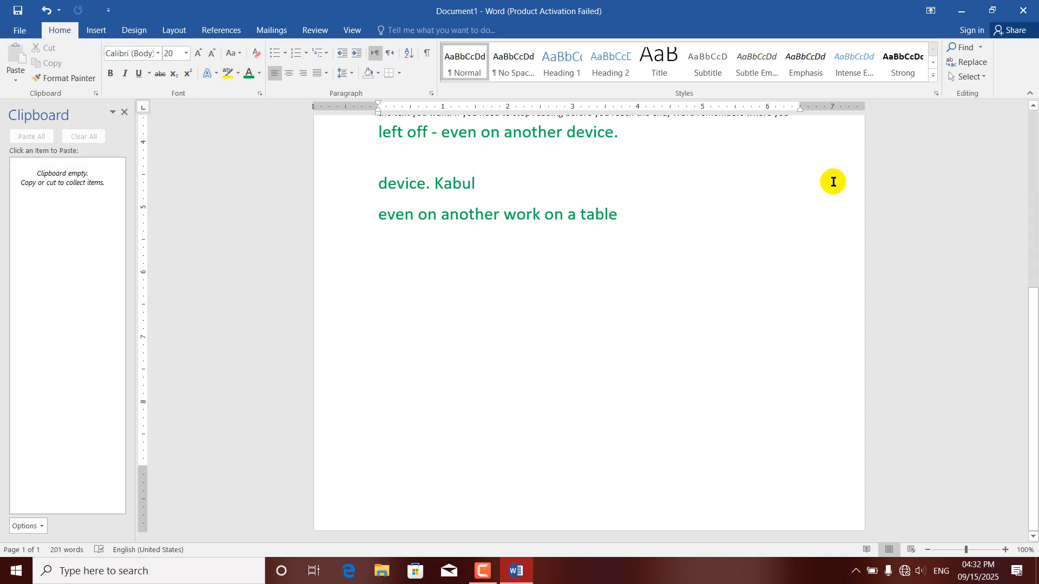
# Step: Copy the phrases "document look professionally", "you want from" and "new buttons that" to the clipboard, one after another
pyautogui.moveTo(1034, 453); pyautogui.dragTo(1034, 303)
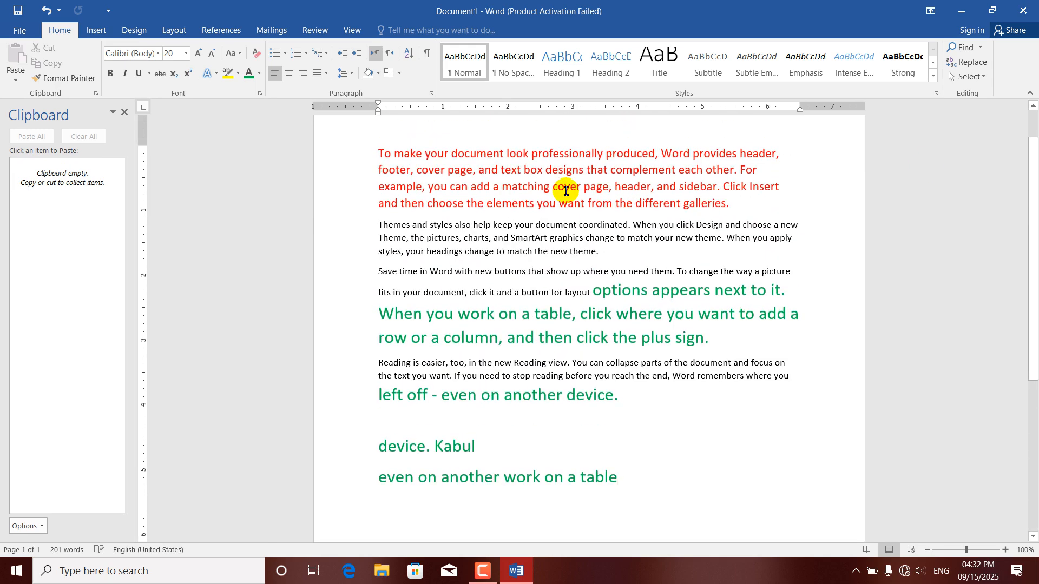
pyautogui.moveTo(569, 153); pyautogui.dragTo(453, 154)
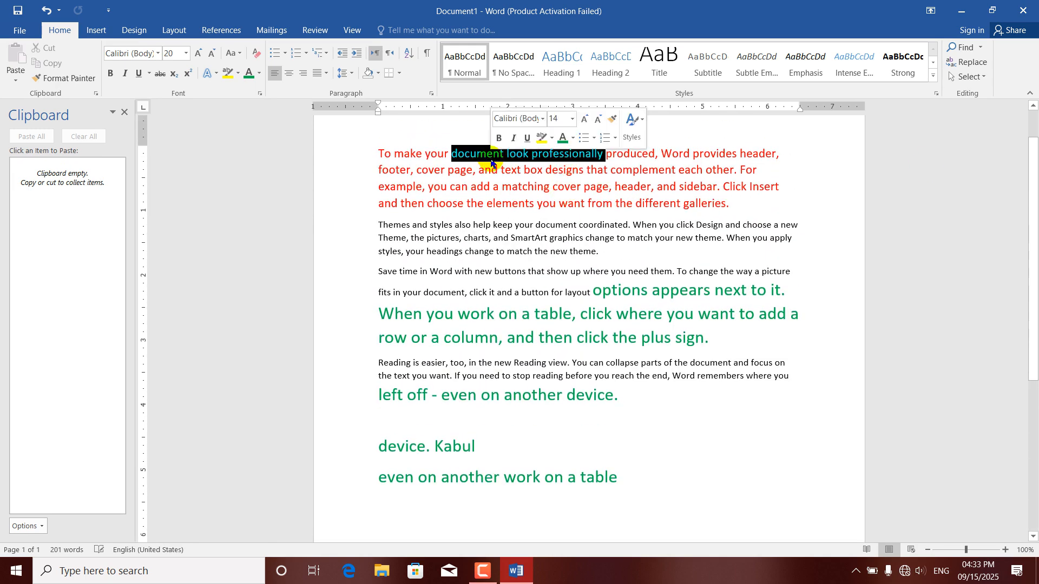
pyautogui.click(49, 64)
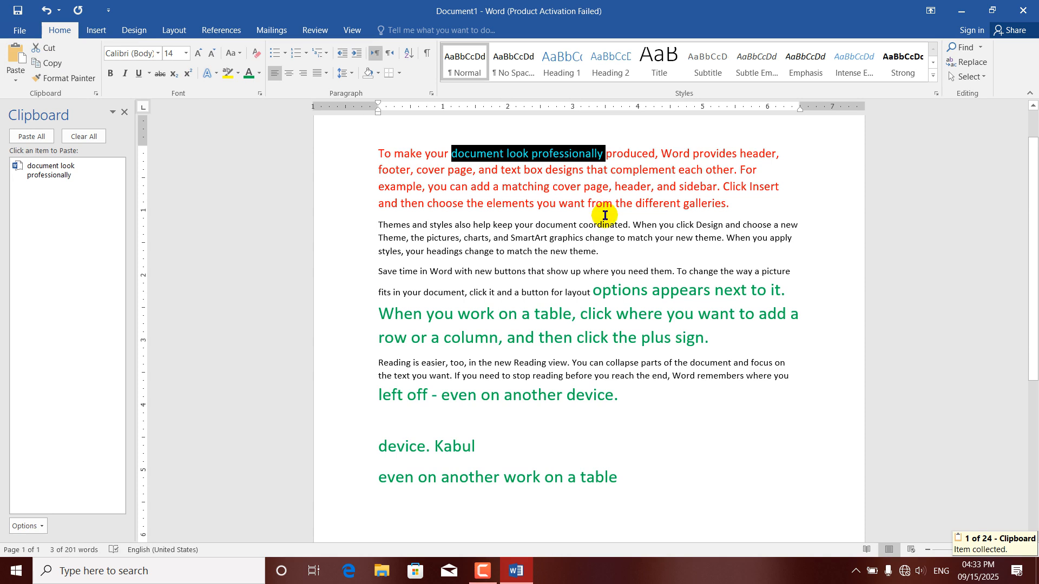
pyautogui.moveTo(561, 206); pyautogui.dragTo(613, 204)
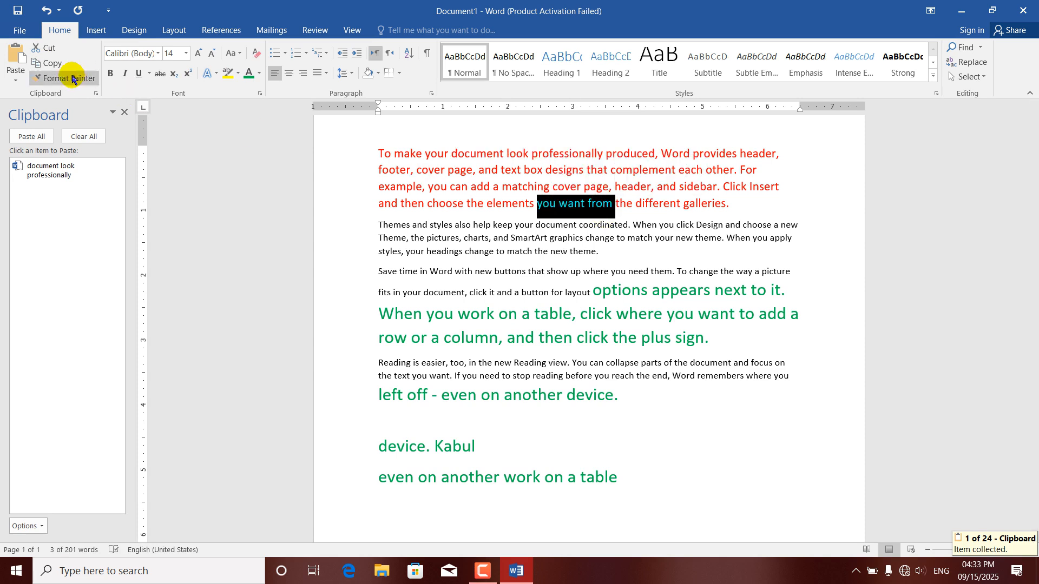
pyautogui.click(54, 64)
pyautogui.moveTo(545, 272); pyautogui.dragTo(488, 269)
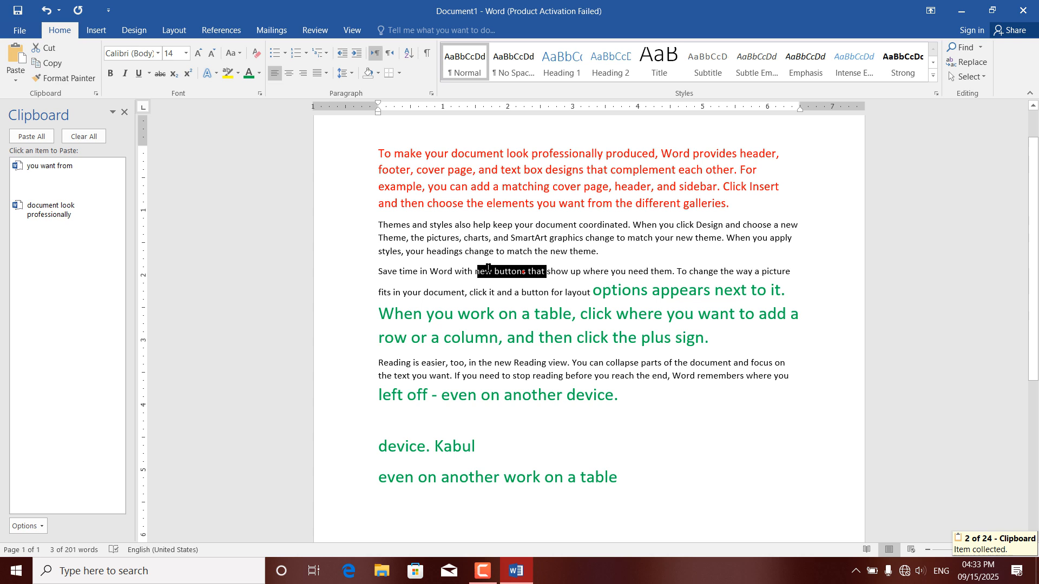
pyautogui.click(49, 63)
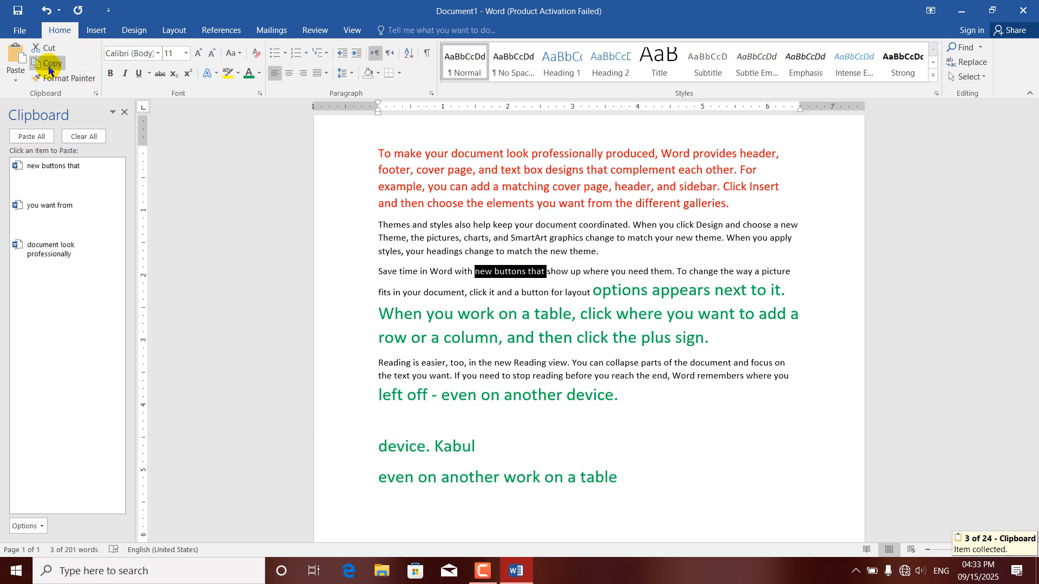
# Step: Paste all collected clipboard items on a new line below "even on another work on a table"
pyautogui.click(485, 520)
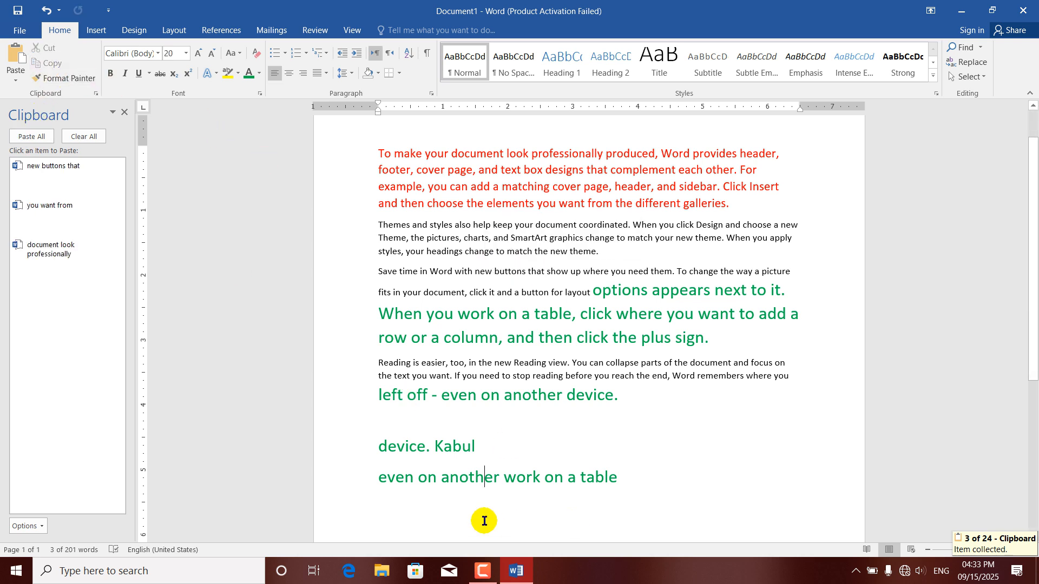
pyautogui.click(640, 480)
pyautogui.press('Return')
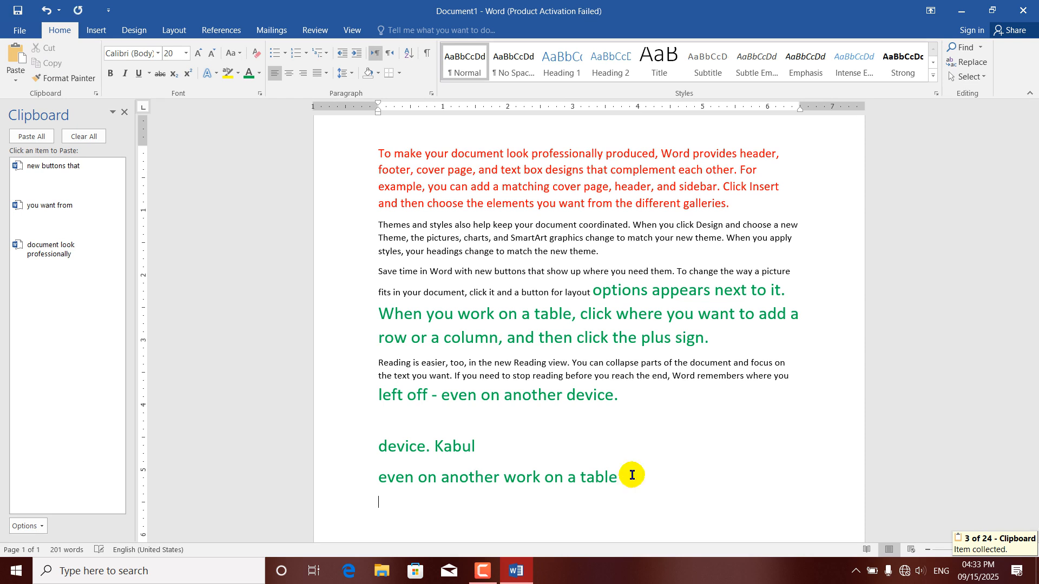
pyautogui.click(31, 137)
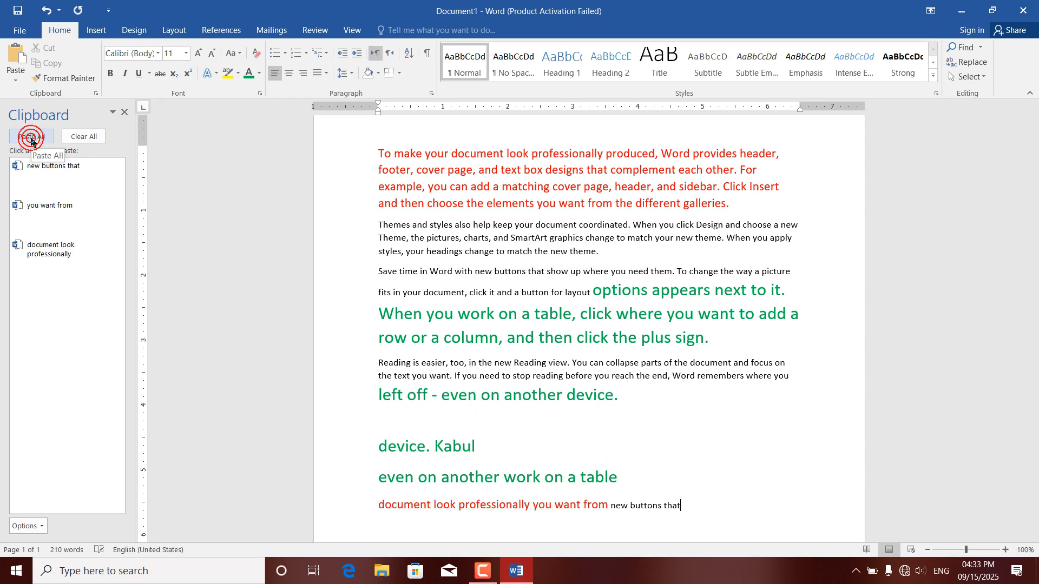
# Step: Paste "new buttons that", "you want from" and "document look professionally" individually on a new last line, and clear the clipboard
pyautogui.scroll(-4, 1034, 287)
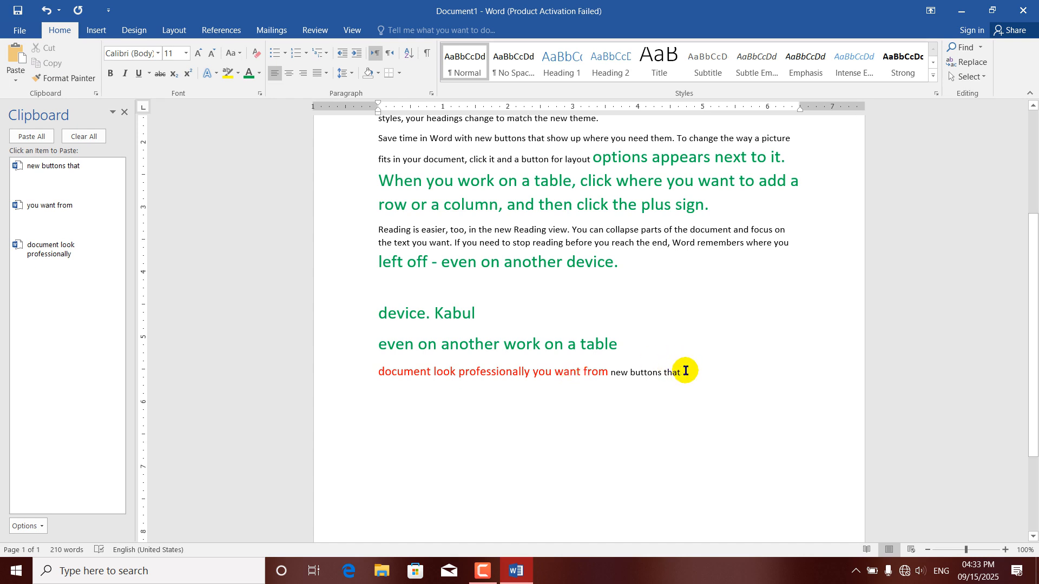
pyautogui.click(48, 171)
pyautogui.click(42, 217)
pyautogui.click(45, 257)
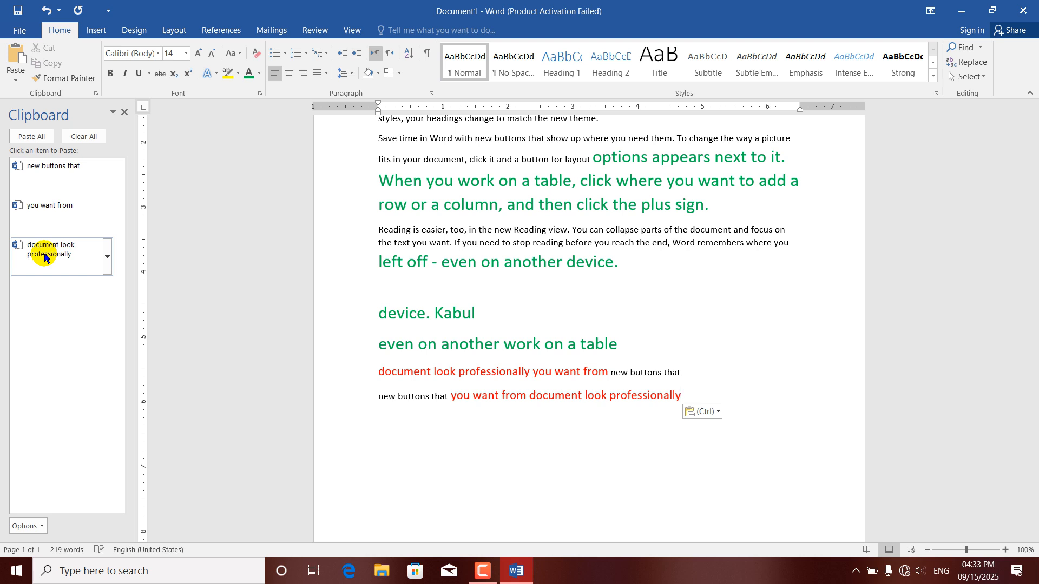
pyautogui.click(83, 138)
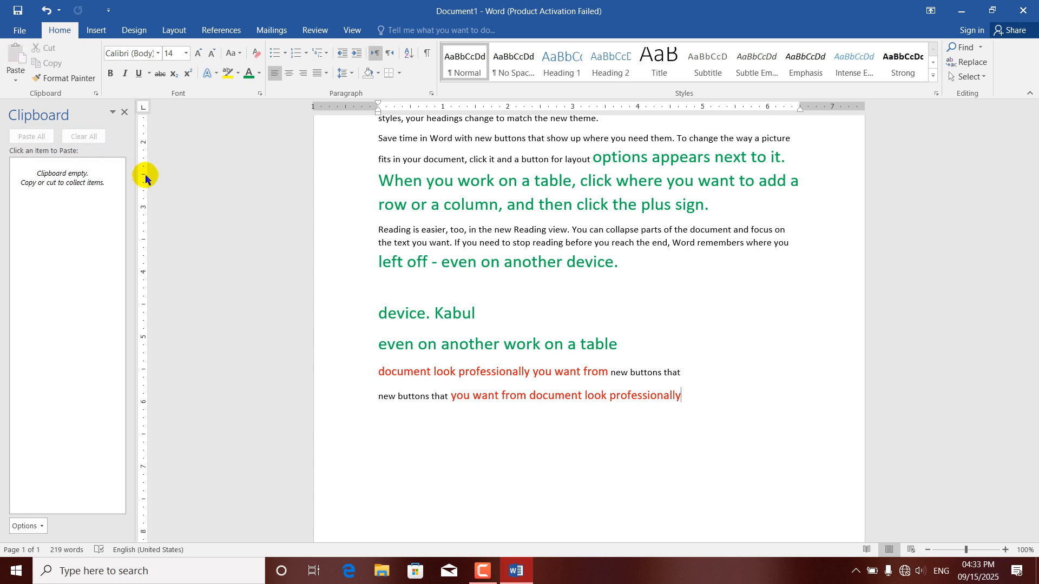
# Step: Turn on Show Office Clipboard Automatically in the clipboard options and close the Clipboard pane
pyautogui.moveTo(510, 263); pyautogui.dragTo(443, 265)
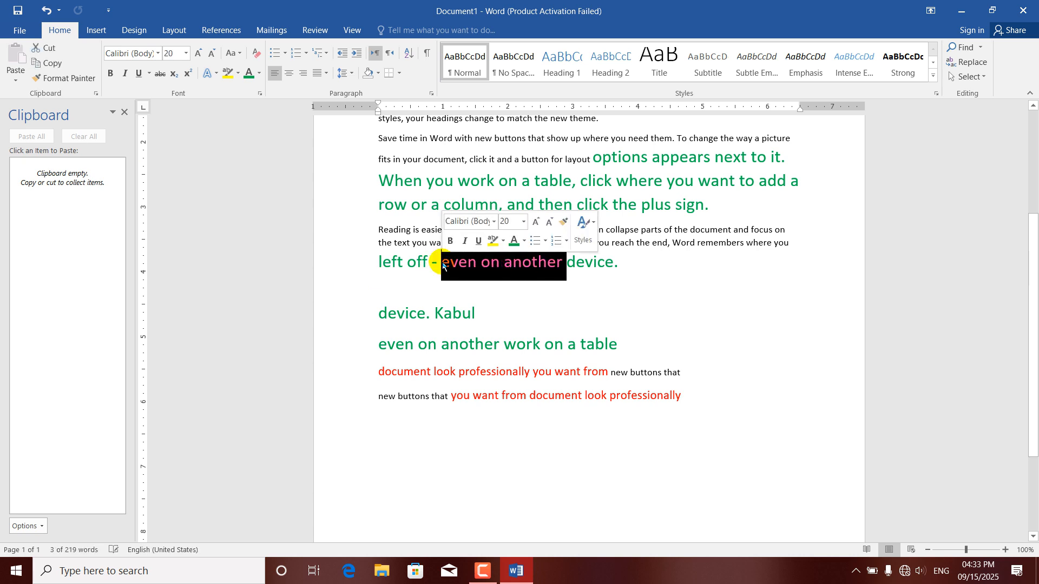
pyautogui.click(406, 284)
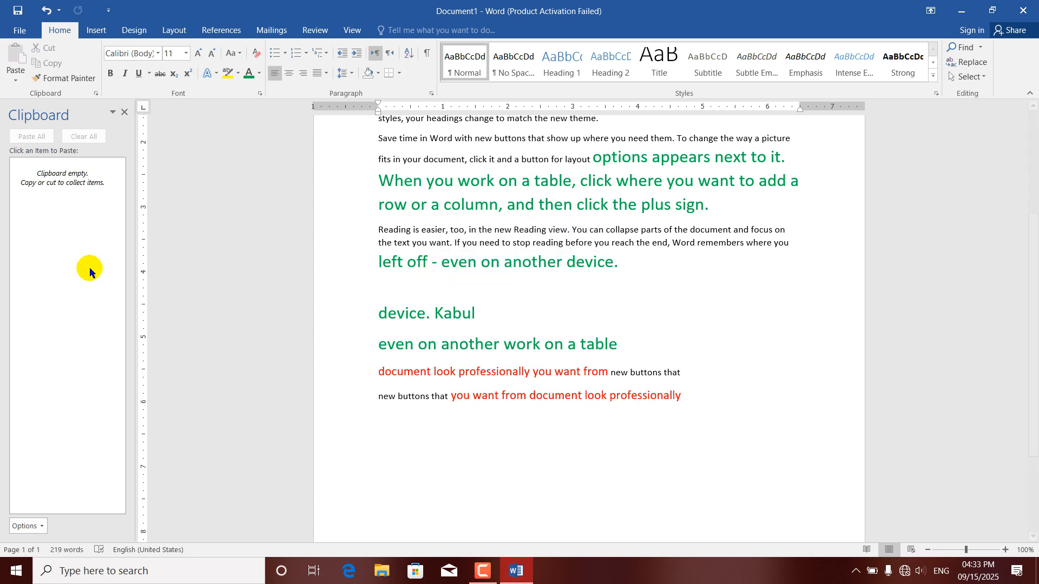
pyautogui.click(28, 526)
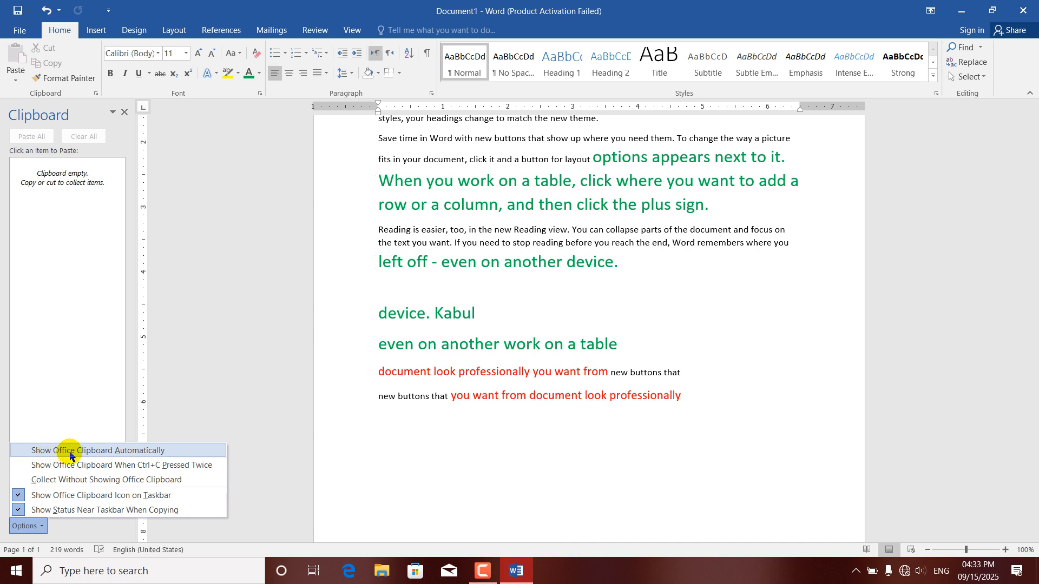
pyautogui.click(124, 453)
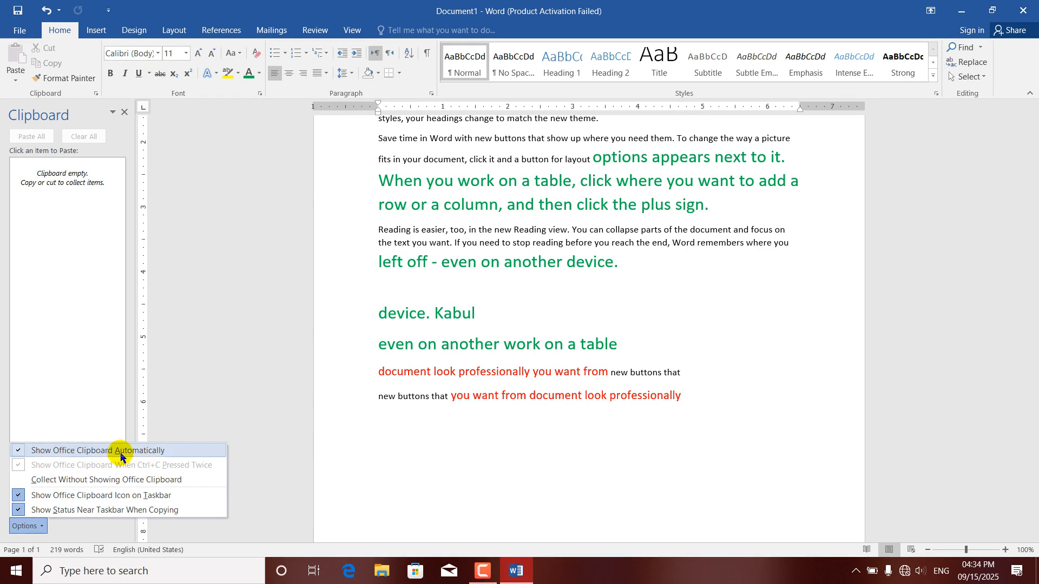
pyautogui.click(486, 427)
pyautogui.click(124, 113)
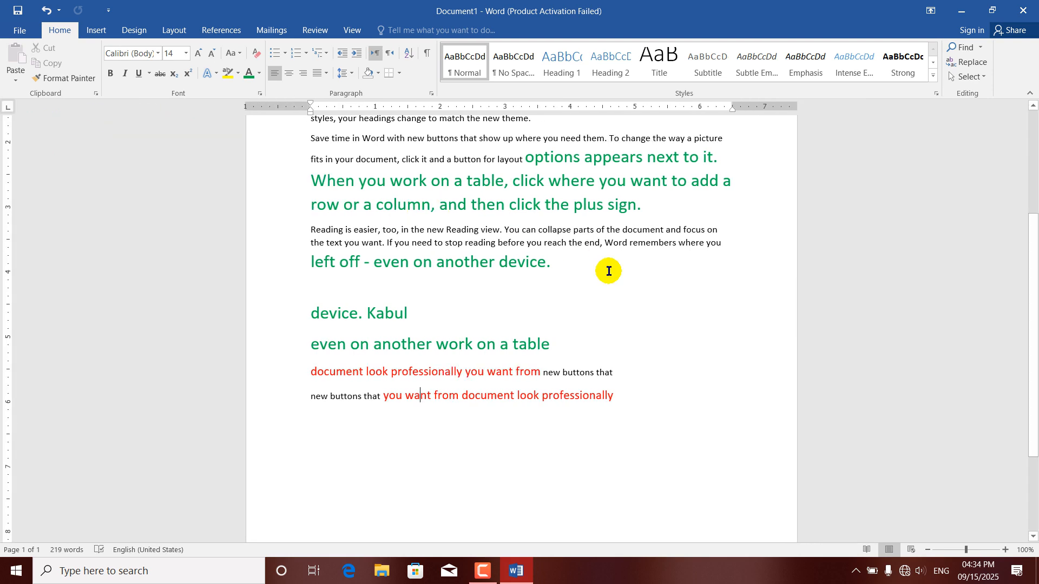
# Step: Copy "another device" from the "Reading is easier" paragraph and "the plus" from the paragraph above it
pyautogui.moveTo(536, 269); pyautogui.dragTo(439, 265)
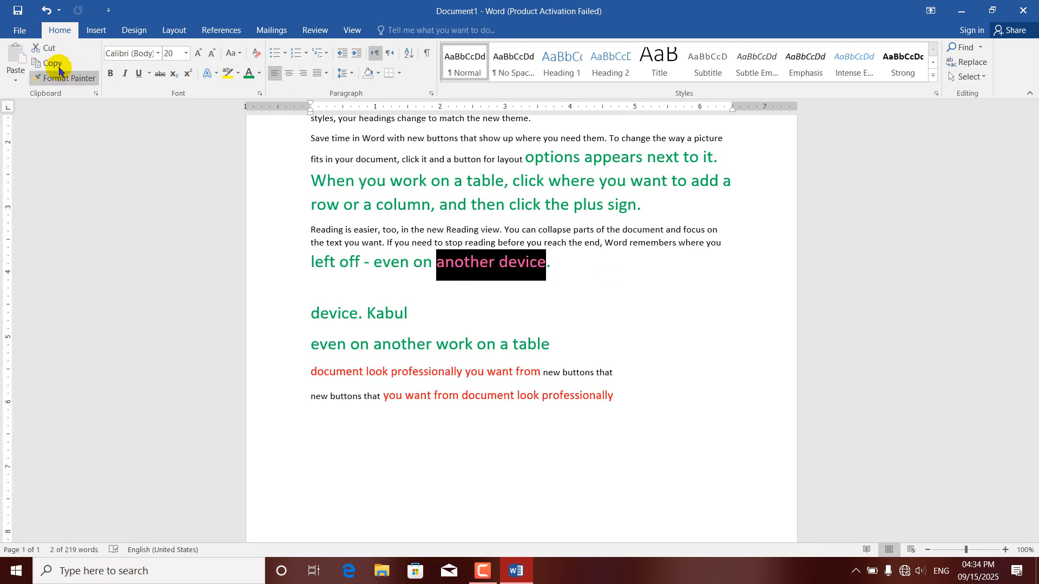
pyautogui.moveTo(606, 206); pyautogui.dragTo(546, 205)
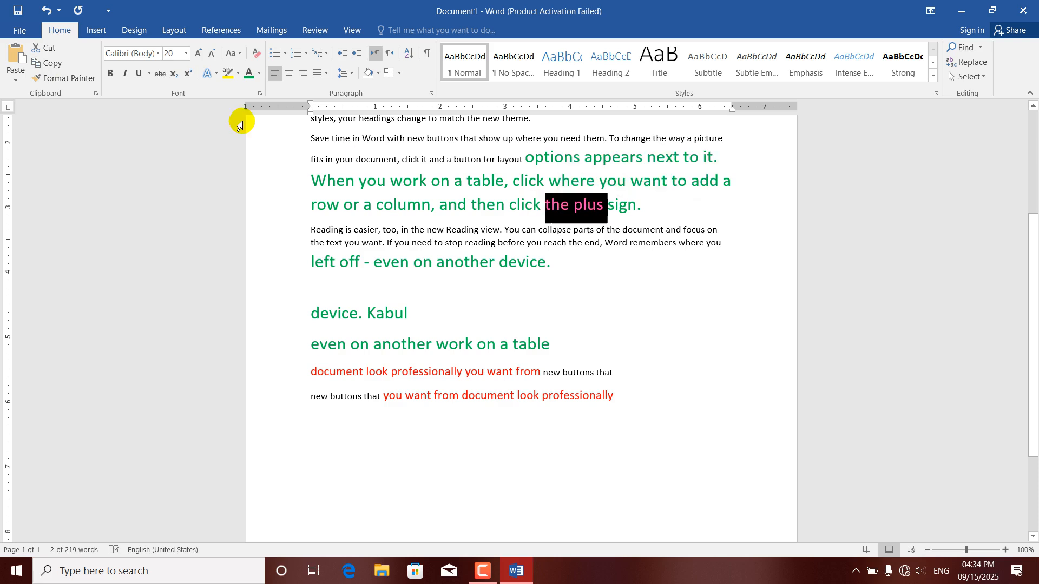
pyautogui.click(47, 64)
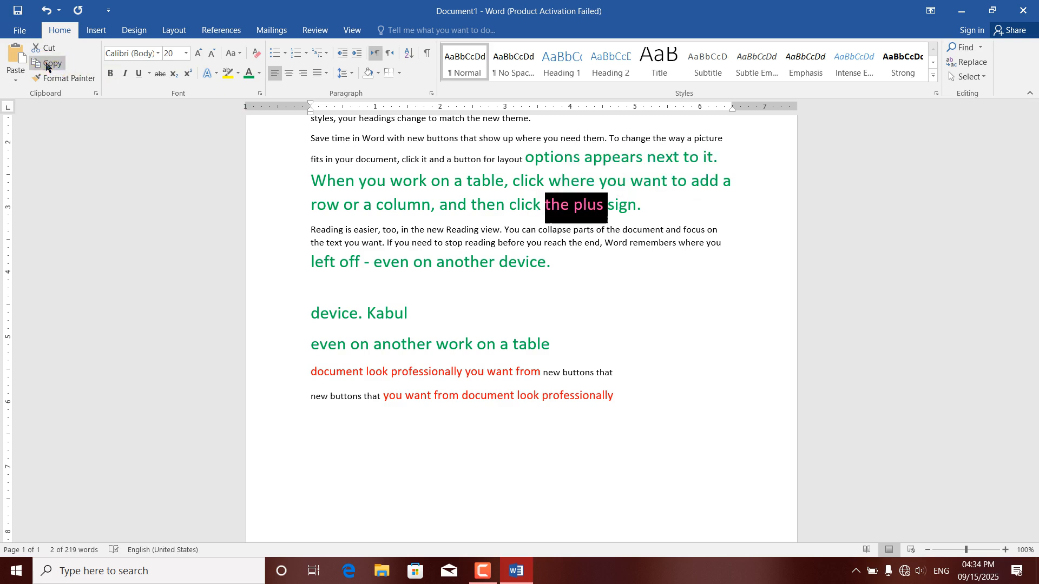
pyautogui.click(233, 171)
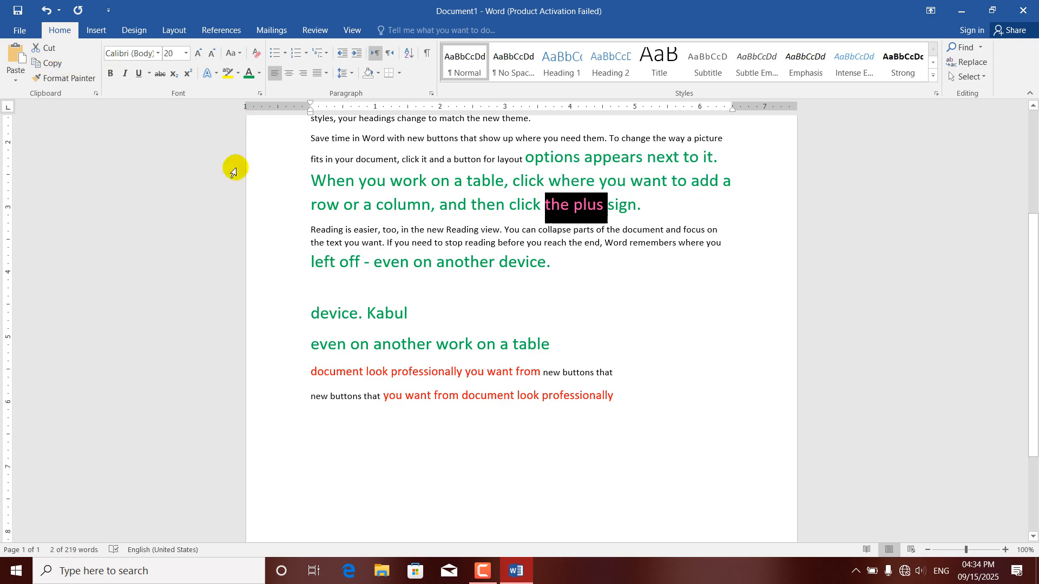
pyautogui.click(486, 206)
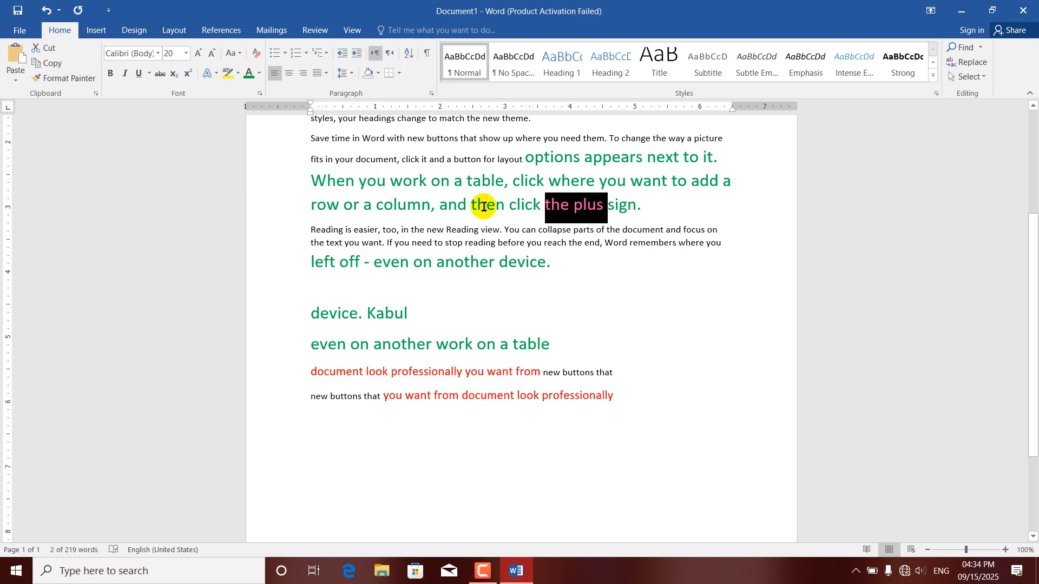
# Step: Reopen the Clipboard pane and check its collected items and display options
pyautogui.click(96, 94)
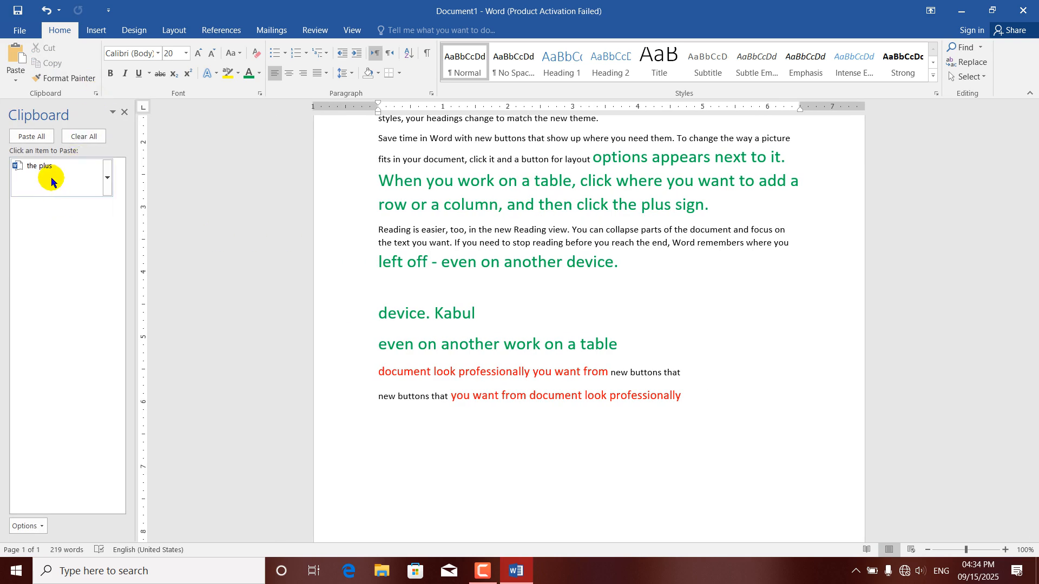
pyautogui.click(42, 527)
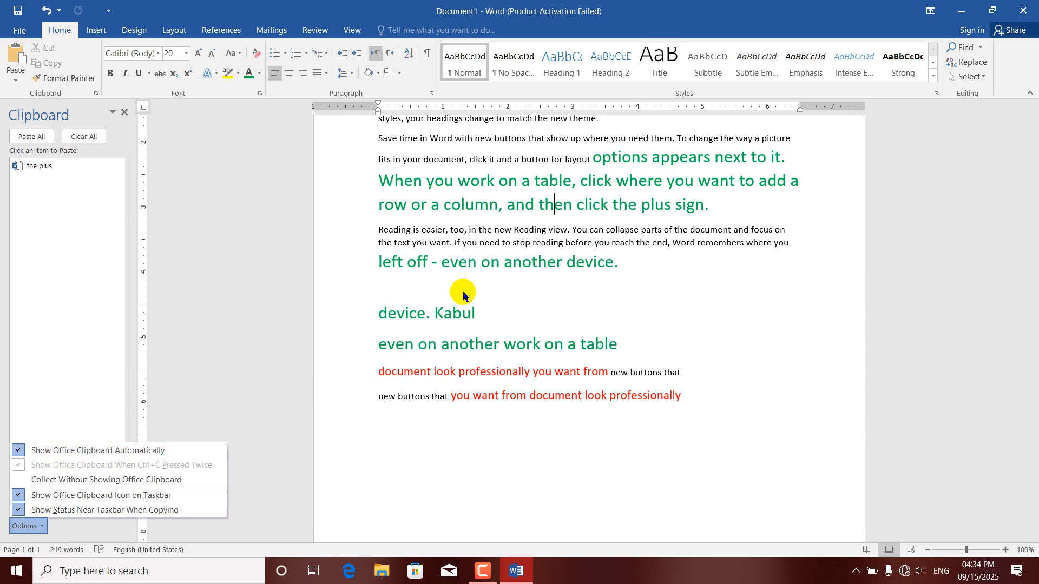
pyautogui.click(479, 288)
# Step: Close the Clipboard pane and copy "Kabul" and "another device" to test the pane's automatic display
pyautogui.moveTo(483, 316); pyautogui.dragTo(434, 315)
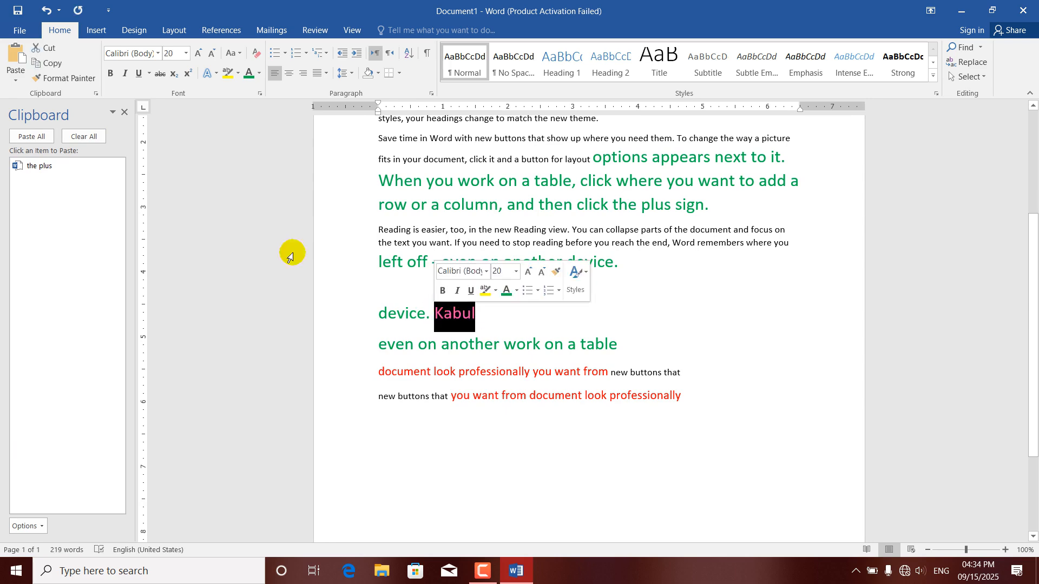
pyautogui.click(124, 113)
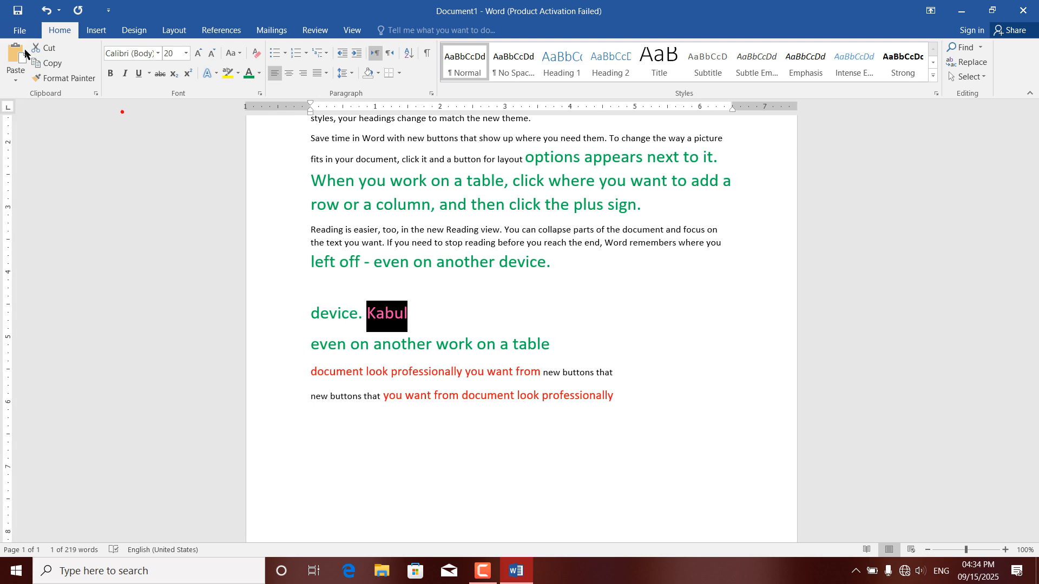
pyautogui.click(52, 67)
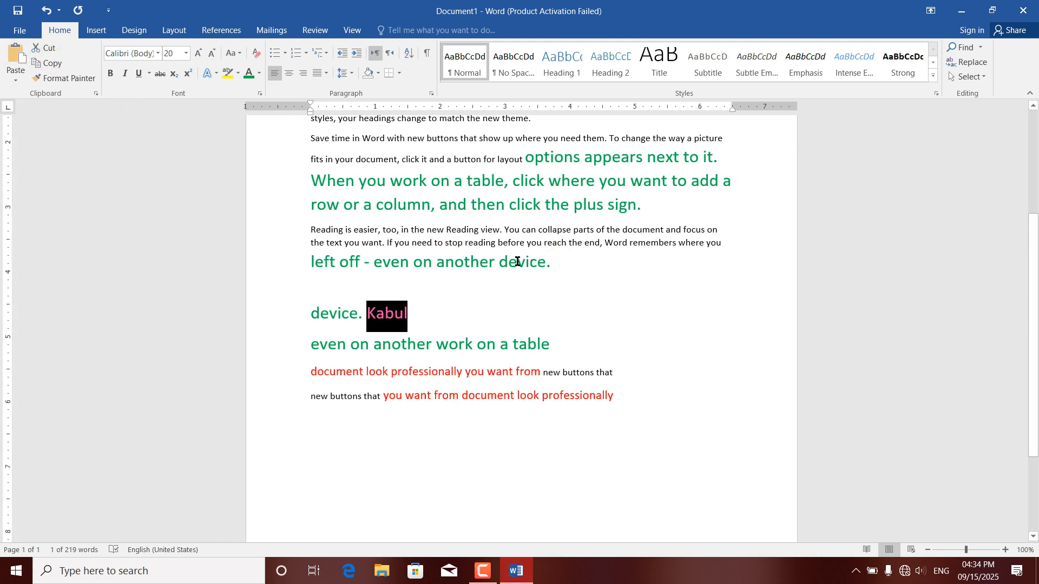
pyautogui.moveTo(546, 263); pyautogui.dragTo(437, 263)
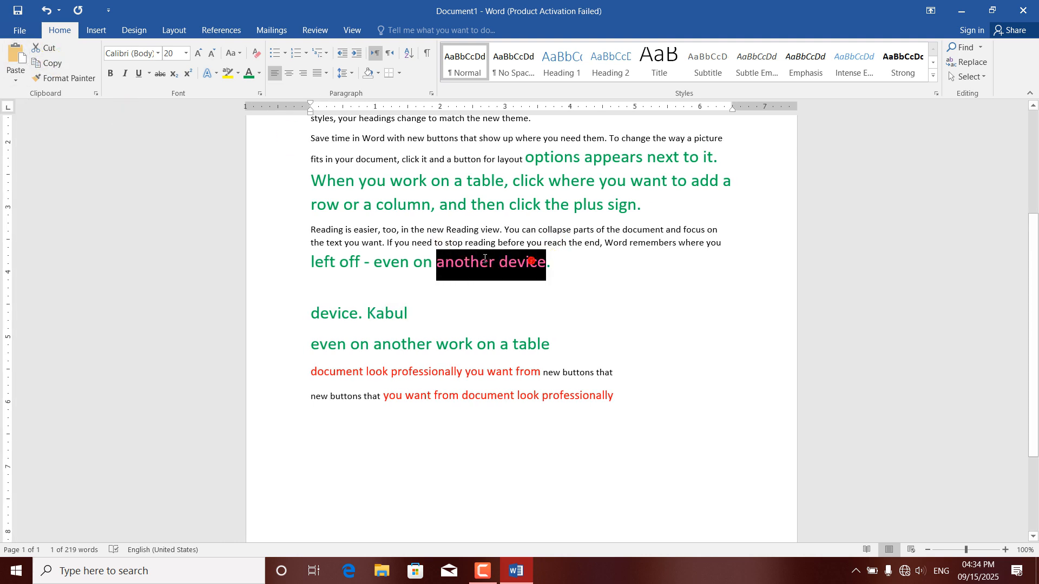
pyautogui.click(53, 67)
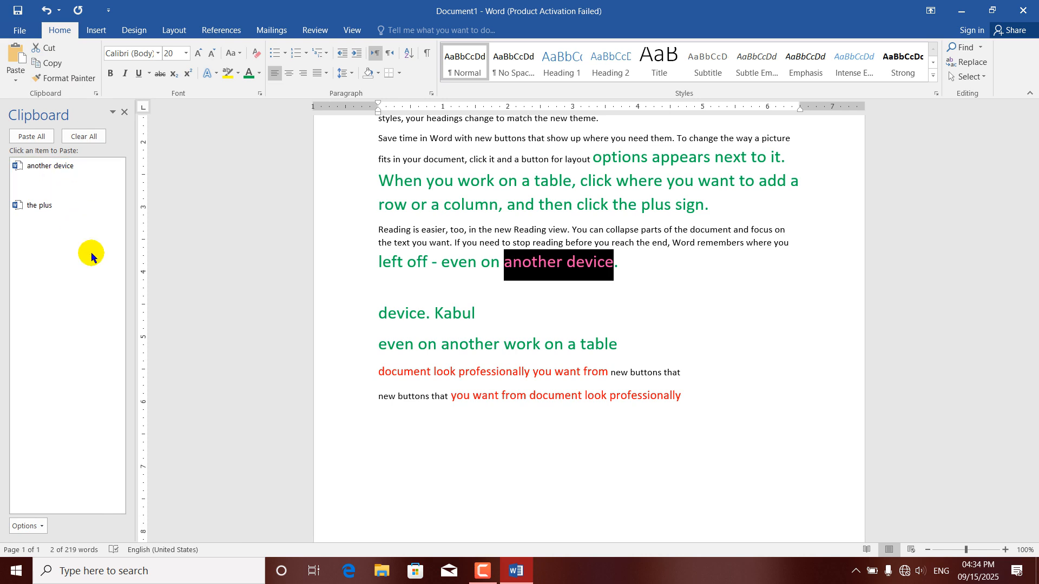
# Step: Turn off Show Office Clipboard Automatically, and clear and close the Clipboard pane
pyautogui.click(27, 526)
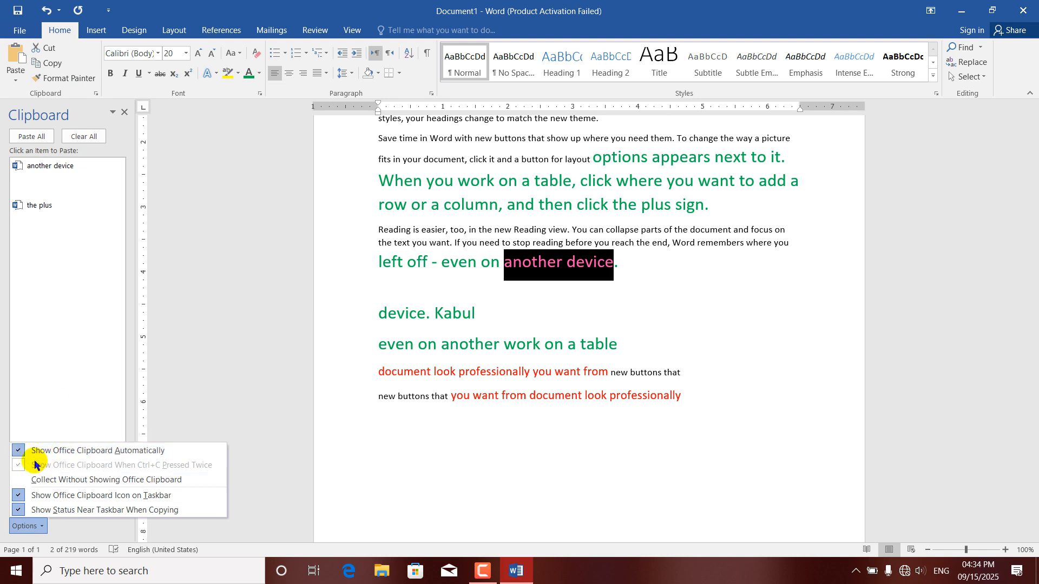
pyautogui.click(17, 452)
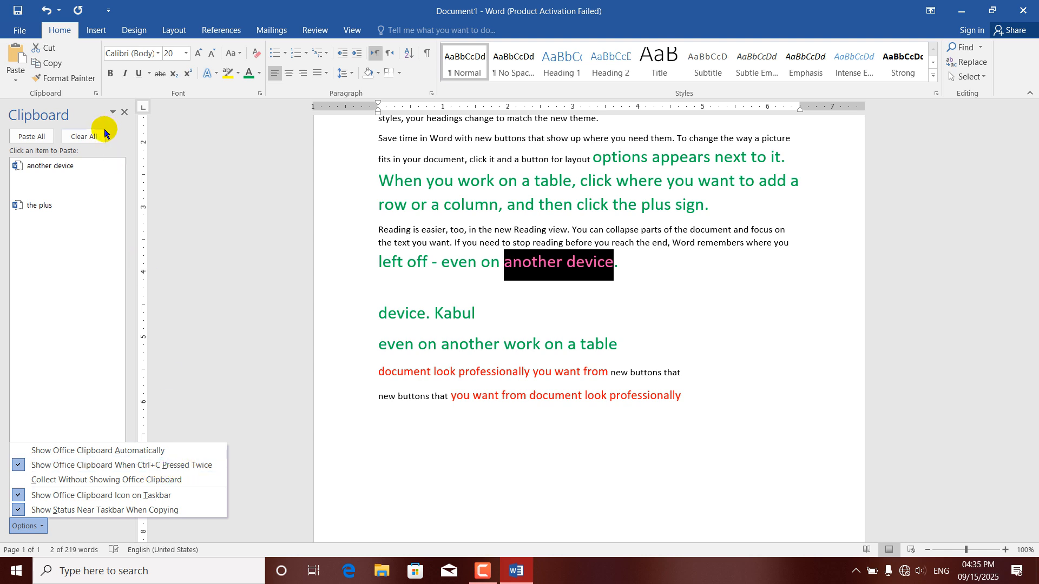
pyautogui.moveTo(63, 166)
pyautogui.click(82, 136)
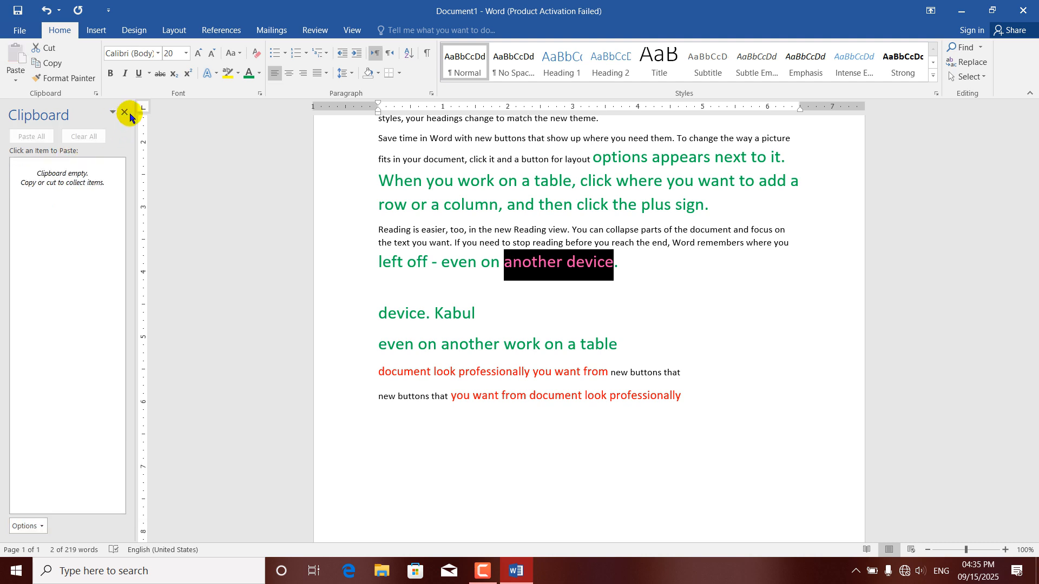
pyautogui.click(126, 113)
# Step: Copy "device" at the end of the "Reading is easier" paragraph twice in a row to bring up the Clipboard pane
pyautogui.click(520, 184)
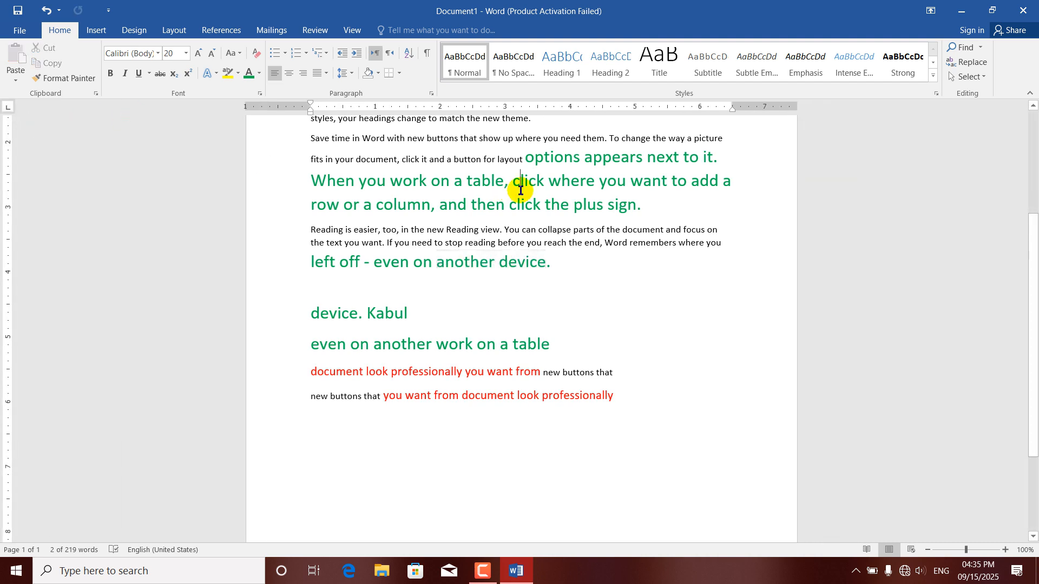
pyautogui.moveTo(512, 184); pyautogui.dragTo(461, 207)
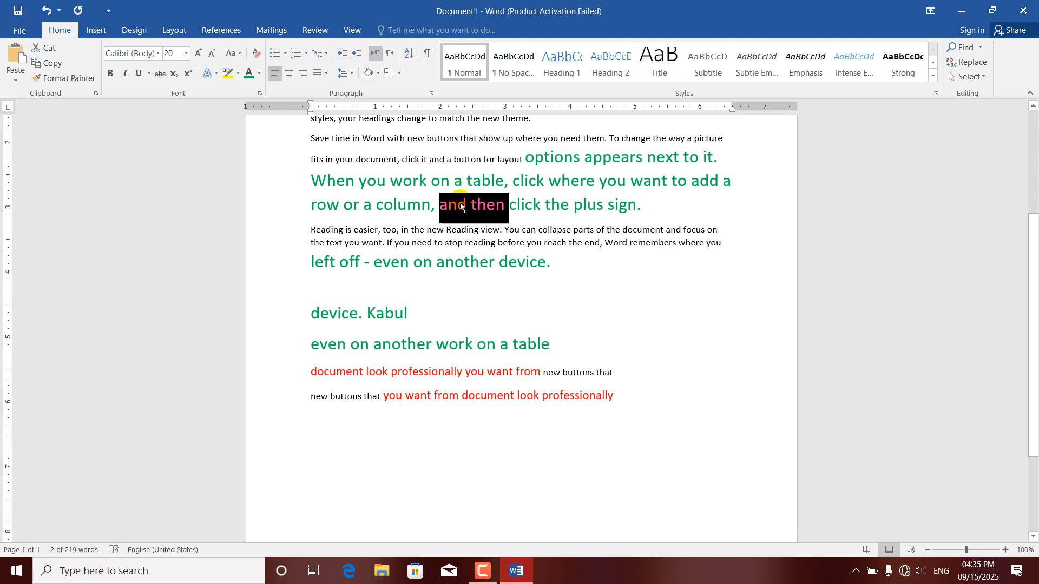
pyautogui.moveTo(546, 263); pyautogui.dragTo(496, 263)
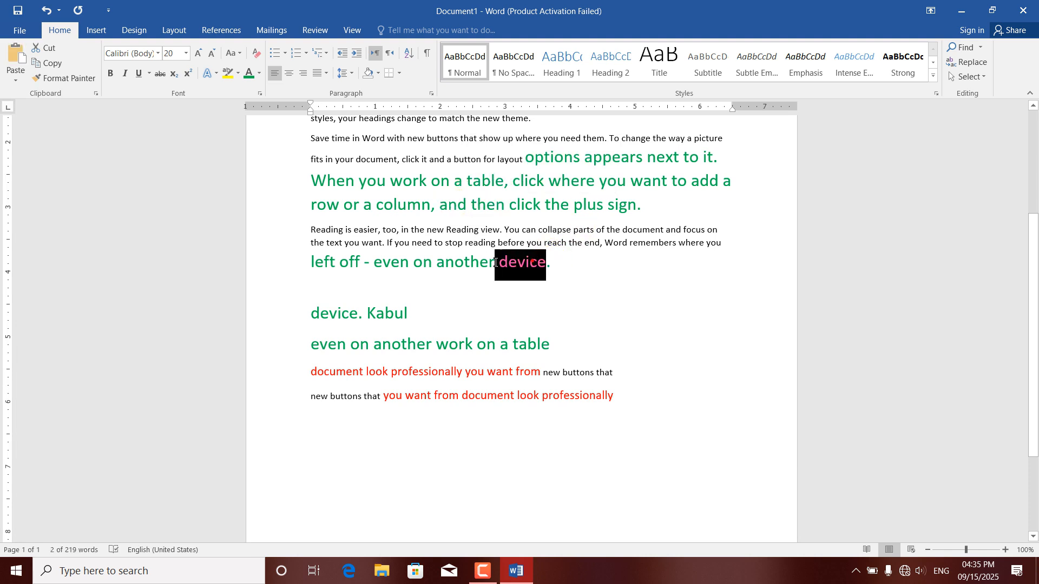
pyautogui.hotkey('ctrl', 'c')
pyautogui.hotkey('ctrl', 'c')
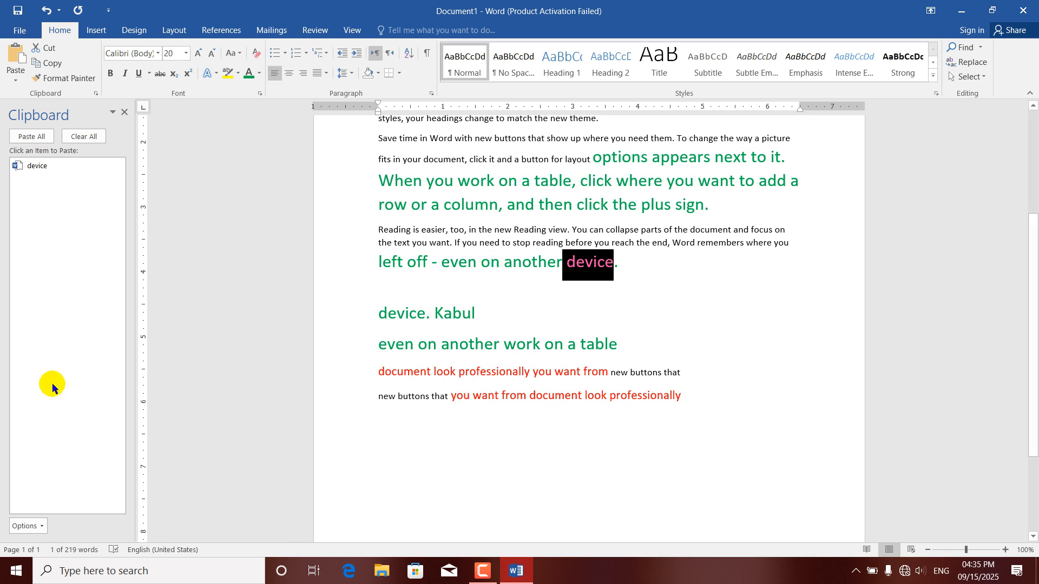
# Step: Turn on Collect Without Showing Office Clipboard and close the Clipboard pane
pyautogui.click(40, 527)
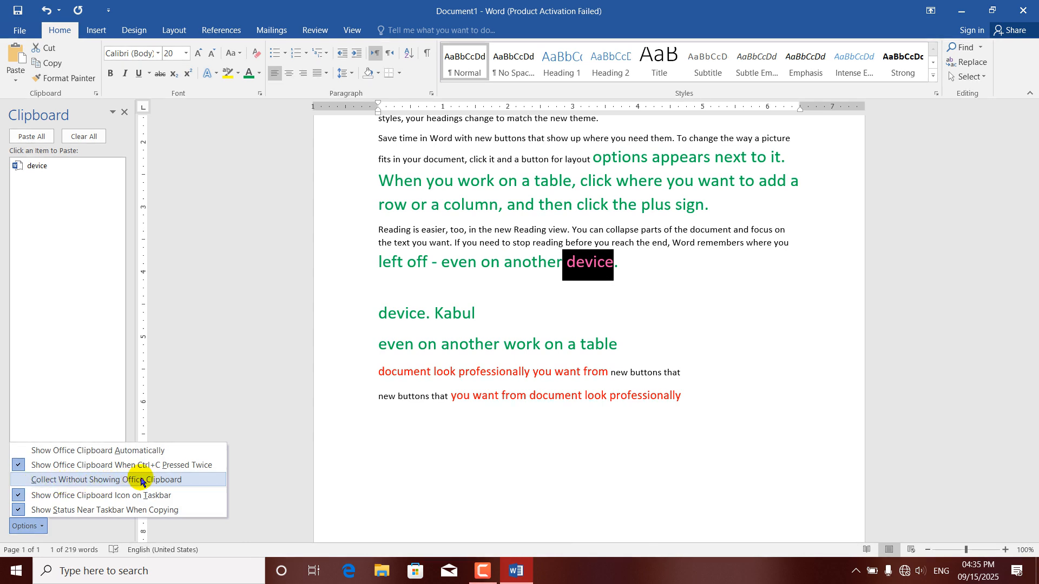
pyautogui.click(23, 481)
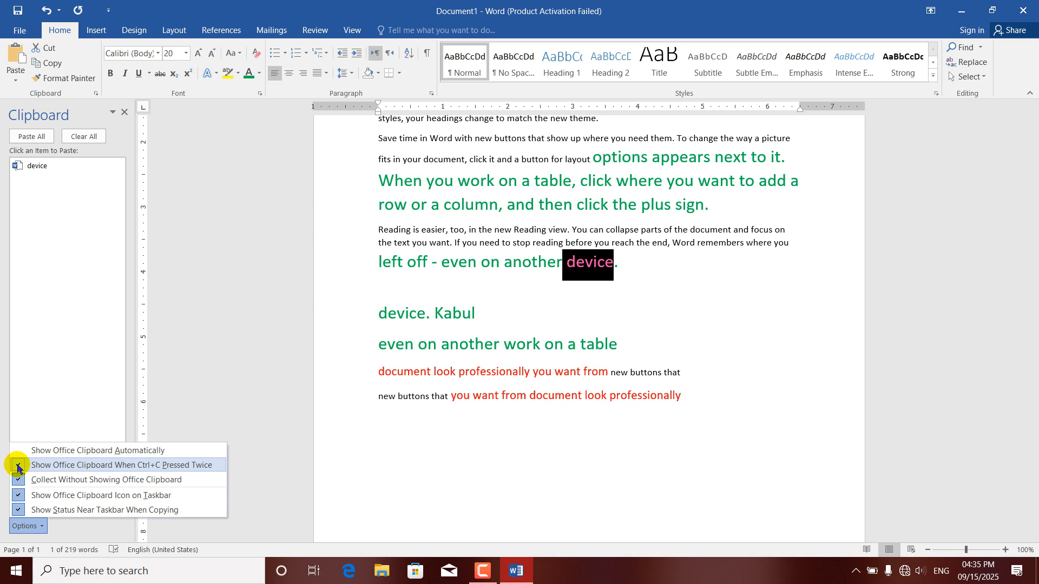
pyautogui.click(126, 114)
pyautogui.click(503, 205)
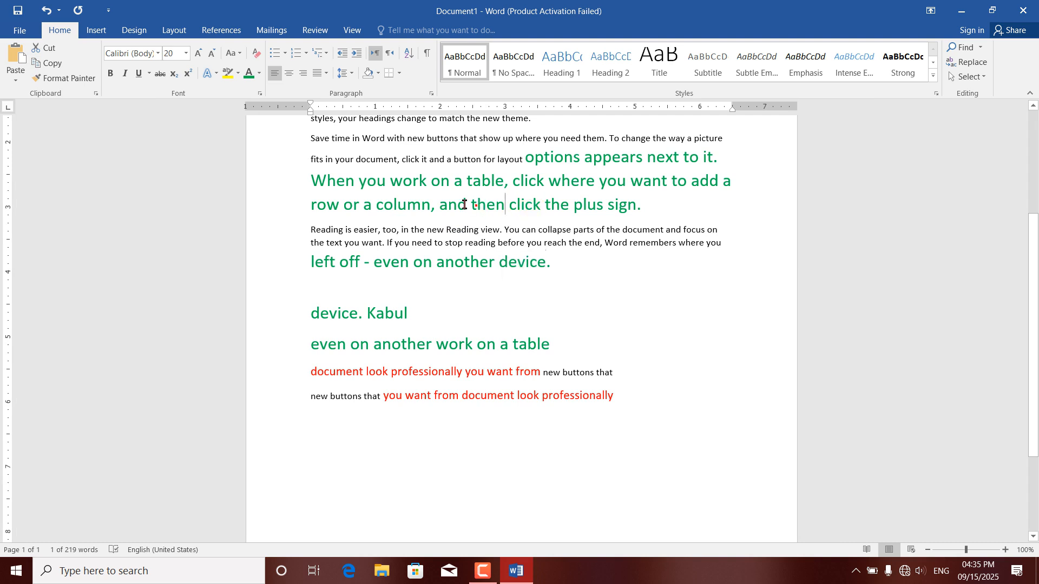
# Step: Copy "then", "nother" and "another work" with the pane hidden, and reopen the Clipboard pane to check the collected items
pyautogui.doubleClick(475, 205)
pyautogui.hotkey('ctrl', 'c')
pyautogui.moveTo(496, 265); pyautogui.dragTo(446, 266)
pyautogui.hotkey('ctrl', 'c')
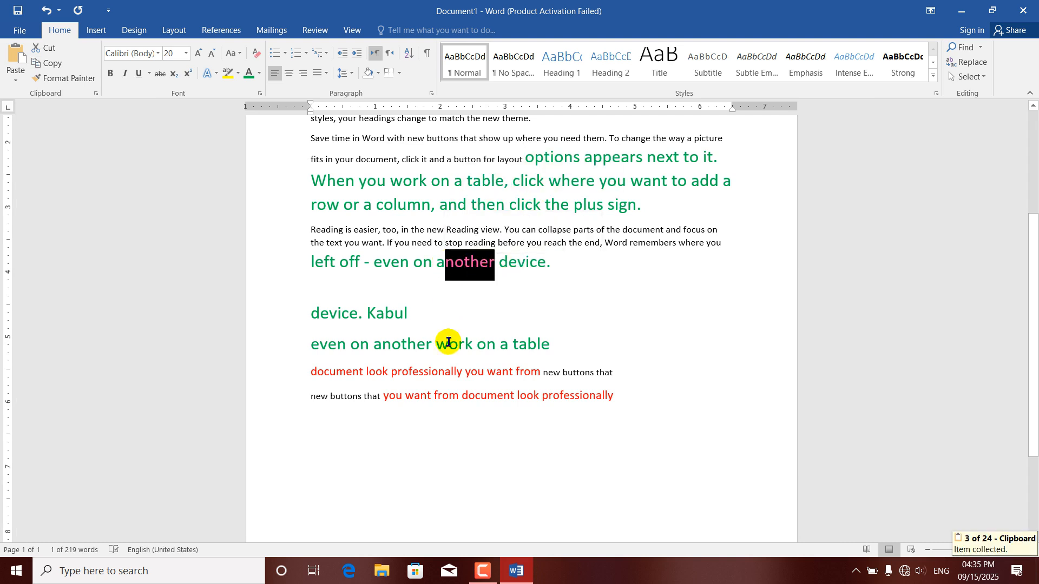
pyautogui.moveTo(476, 346); pyautogui.dragTo(412, 348)
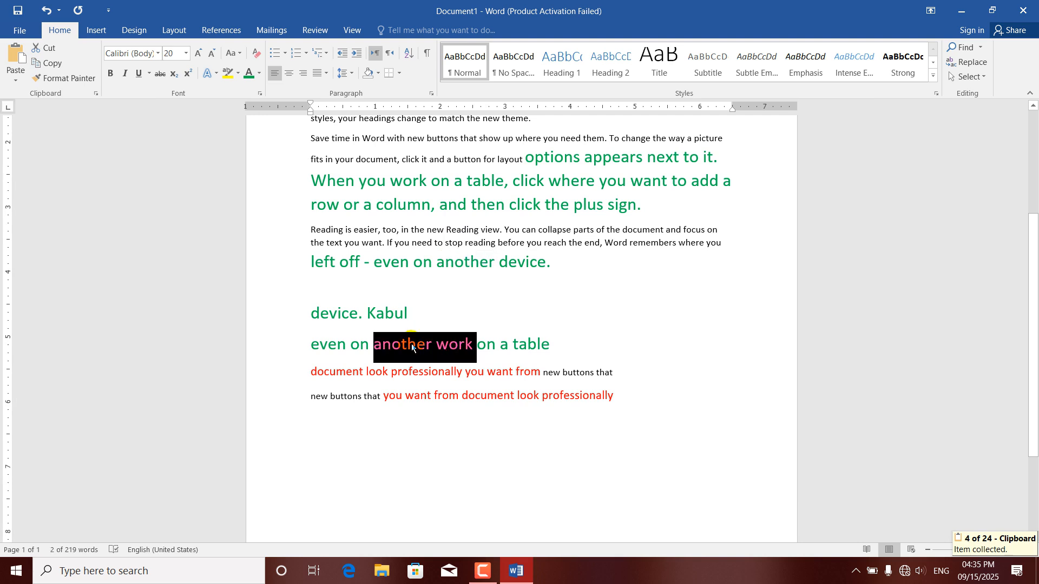
pyautogui.click(95, 94)
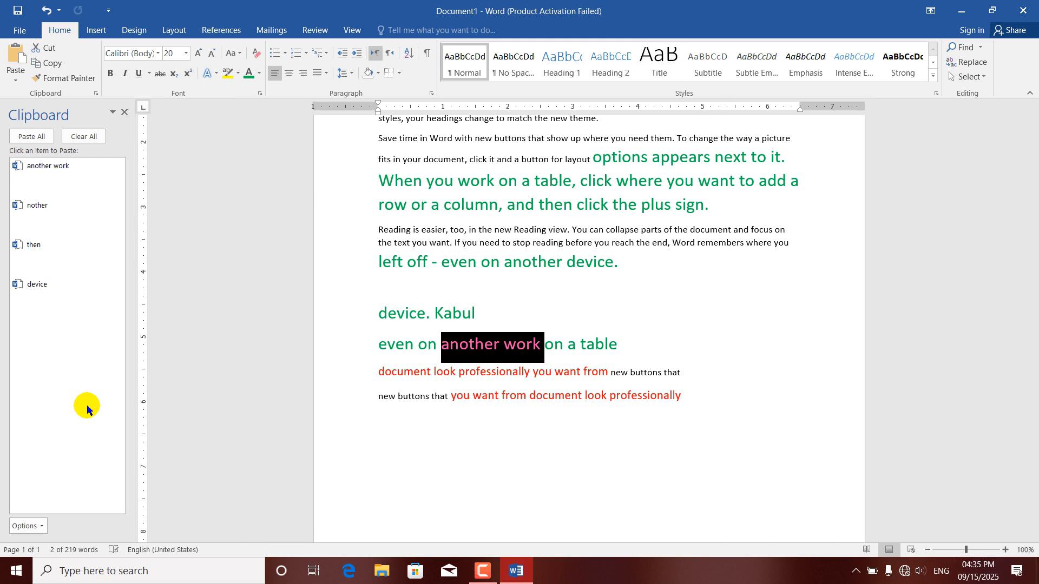
# Step: Turn off Show Office Clipboard When Ctrl+C Pressed Twice and look for the clipboard icon among the hidden taskbar icons
pyautogui.click(43, 526)
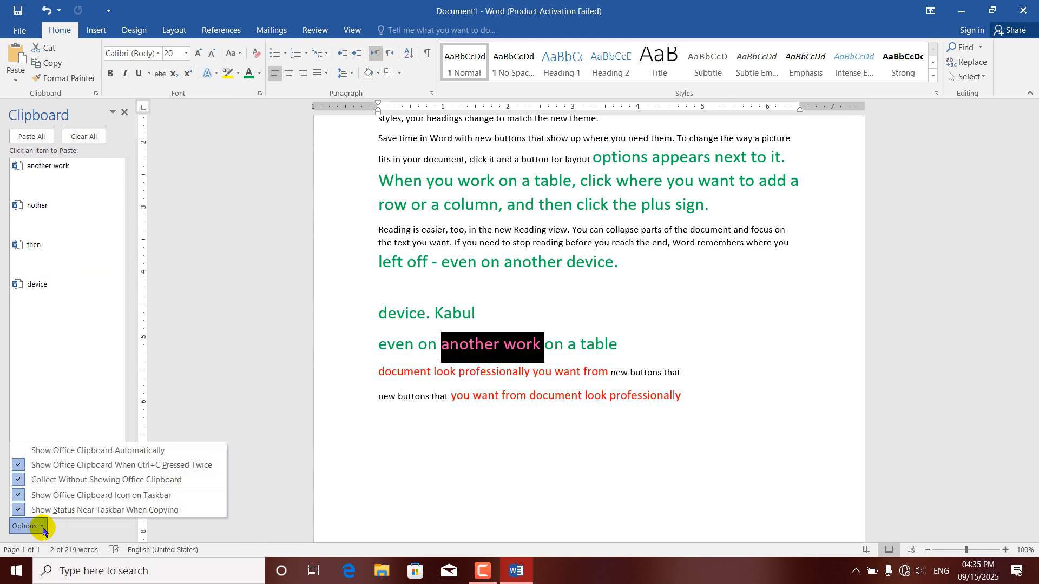
pyautogui.click(18, 483)
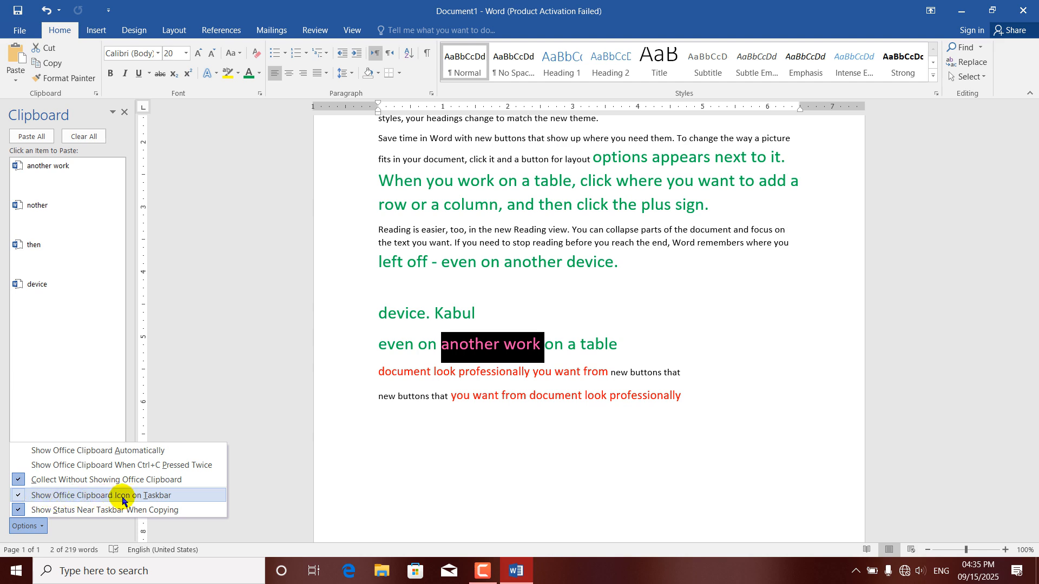
pyautogui.click(855, 571)
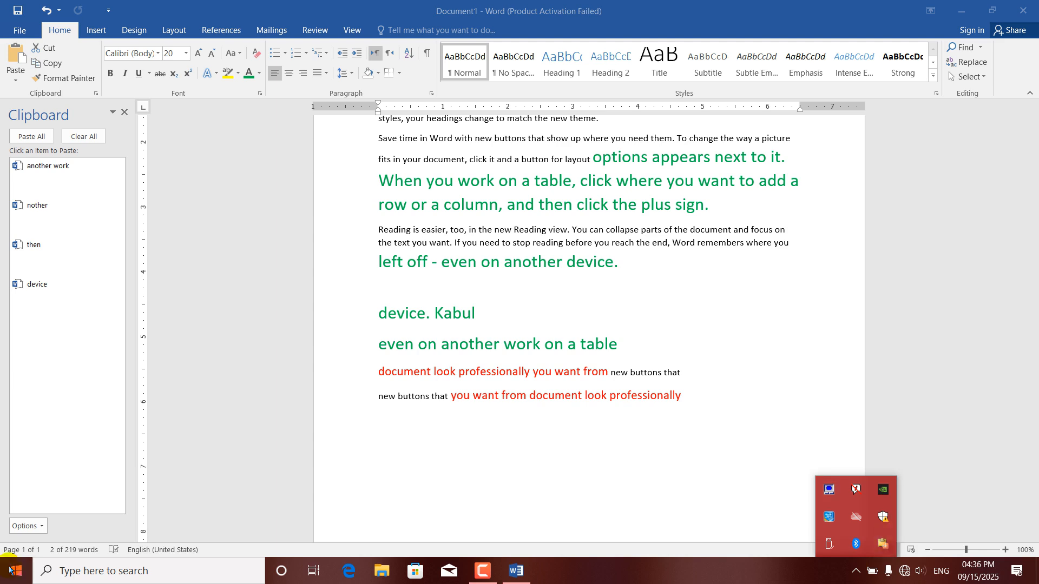
# Step: Turn off Show Office Clipboard Icon on Taskbar and check the hidden taskbar icons
pyautogui.click(40, 527)
pyautogui.click(38, 524)
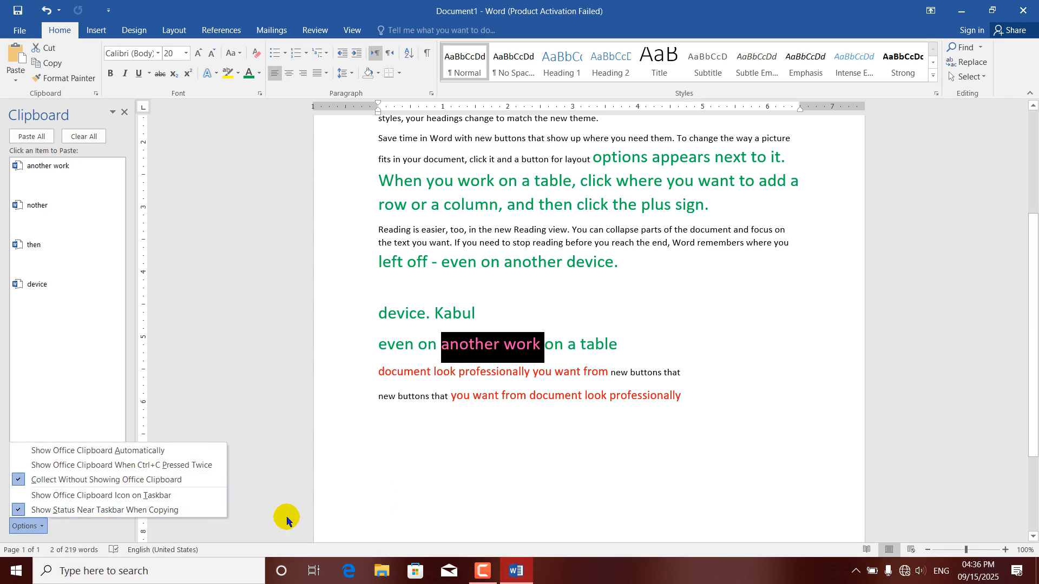
pyautogui.click(854, 572)
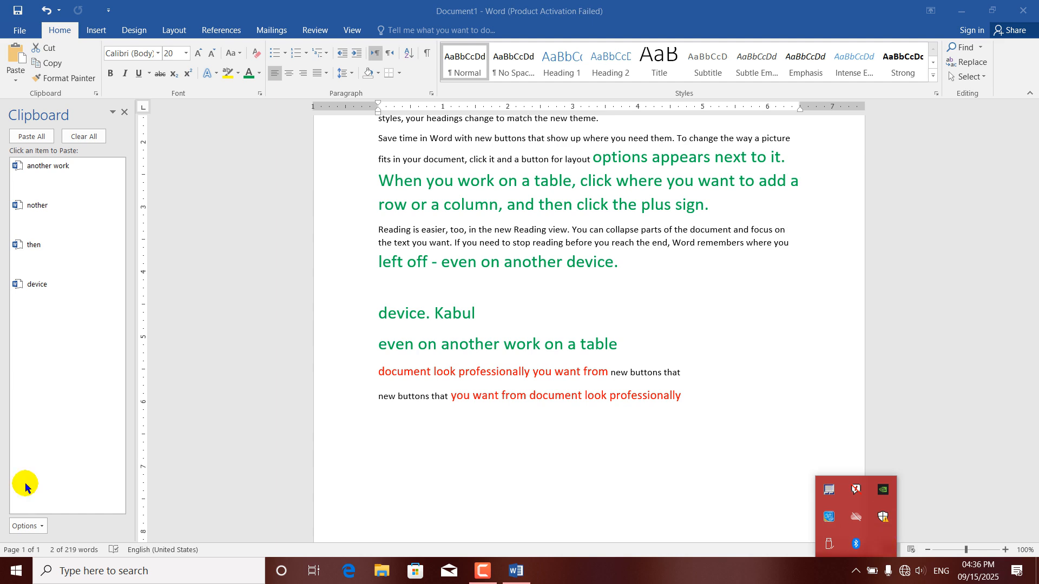
# Step: Turn Show Office Clipboard Icon on Taskbar back on and check the hidden taskbar icons again
pyautogui.click(31, 526)
pyautogui.click(42, 528)
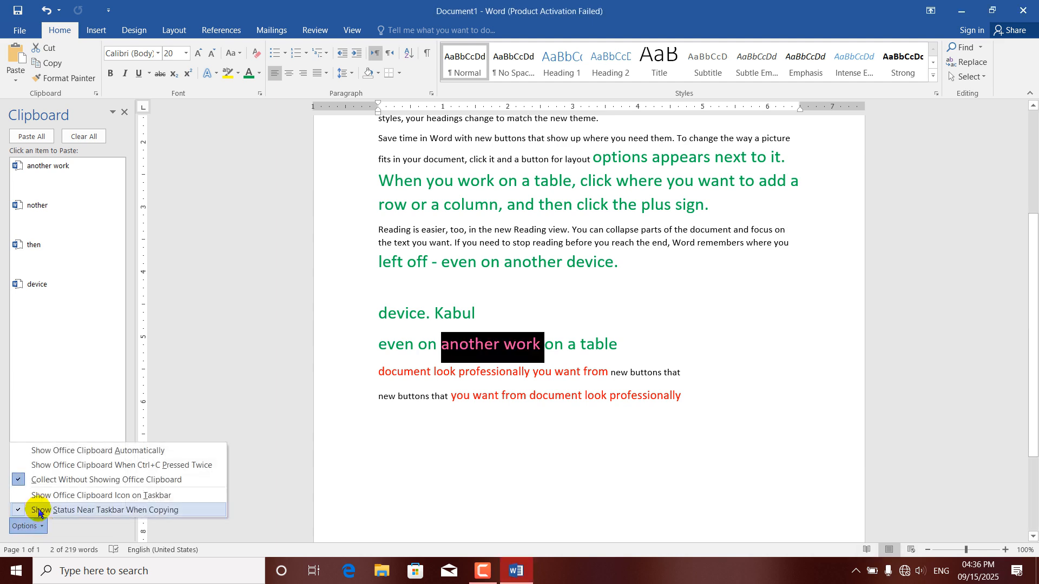
pyautogui.click(855, 571)
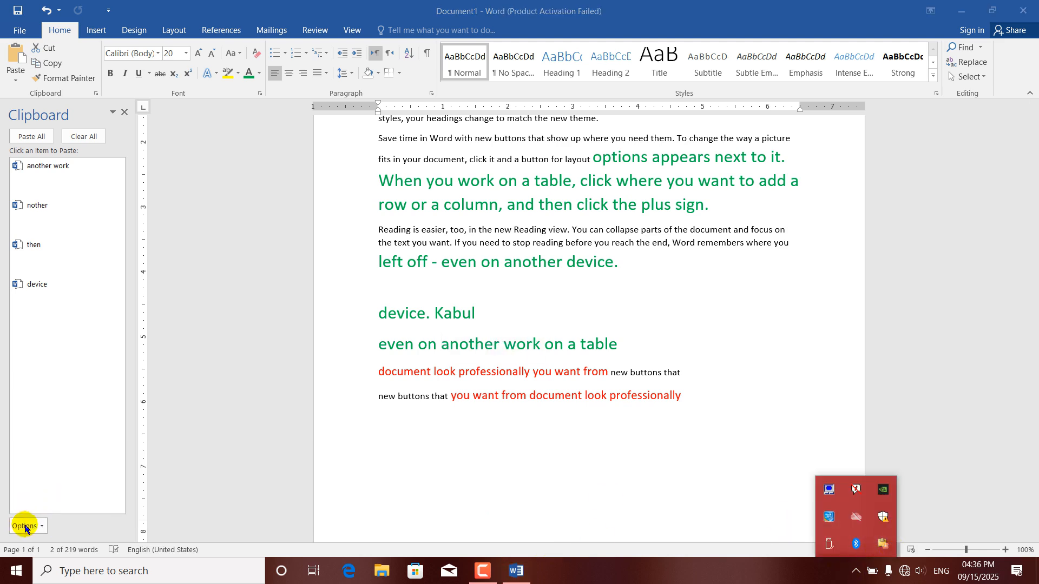
# Step: Check the Show Status Near Taskbar When Copying option and copy "and then click" from the green text to test it
pyautogui.click(44, 528)
pyautogui.click(43, 528)
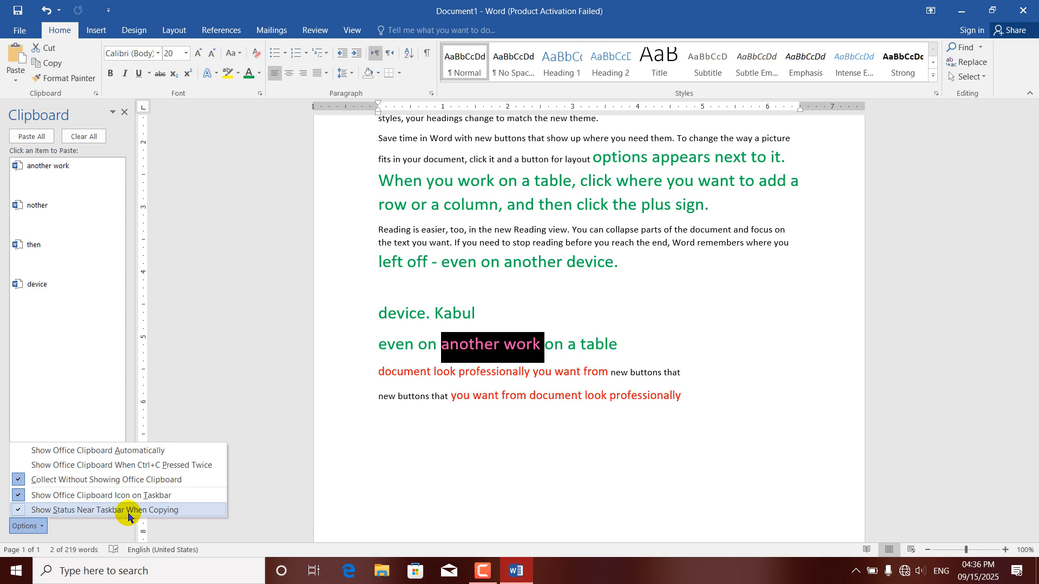
pyautogui.click(548, 214)
pyautogui.click(605, 208)
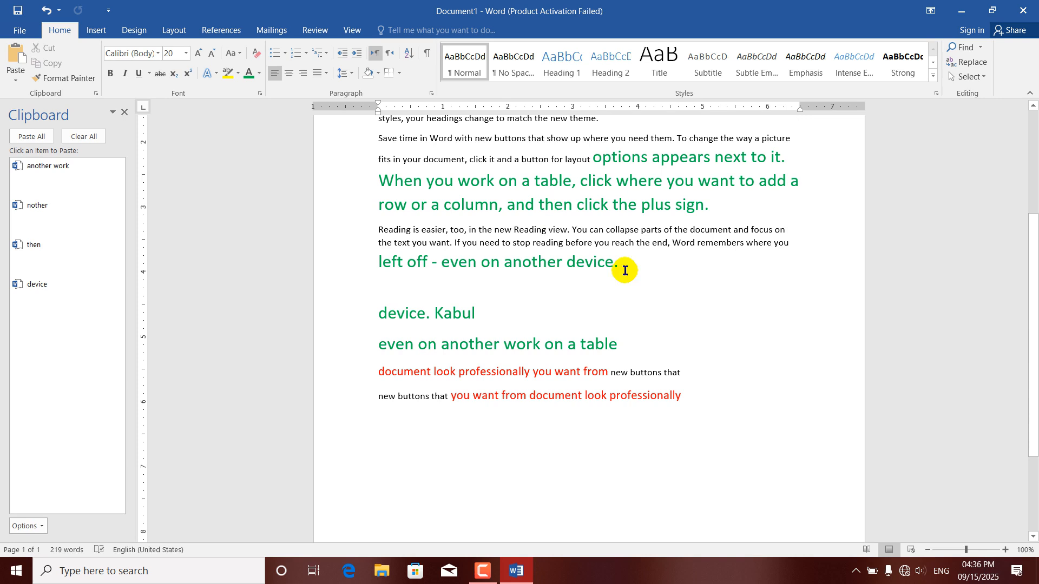
pyautogui.moveTo(610, 208); pyautogui.dragTo(509, 207)
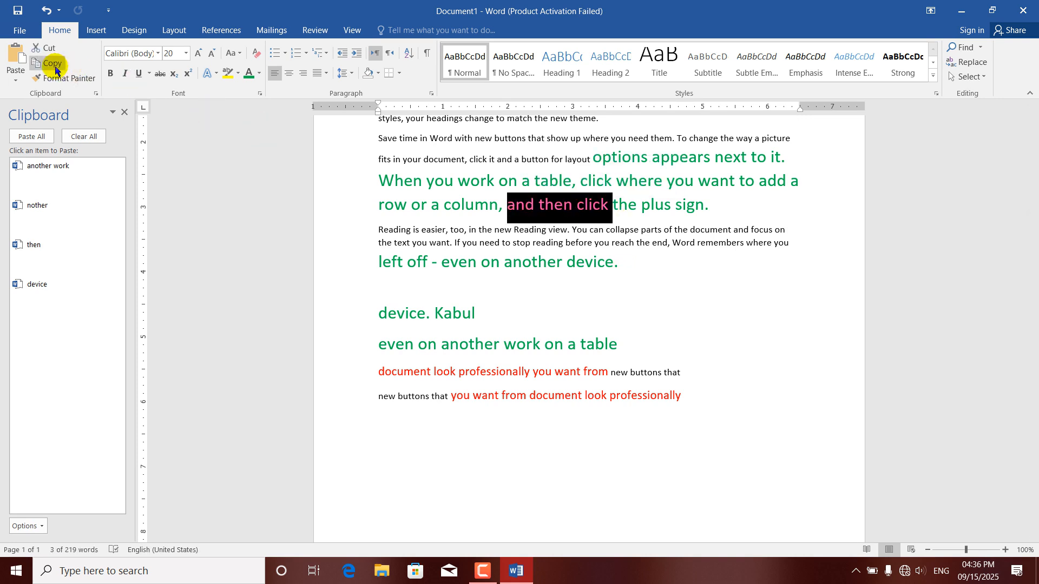
pyautogui.click(56, 68)
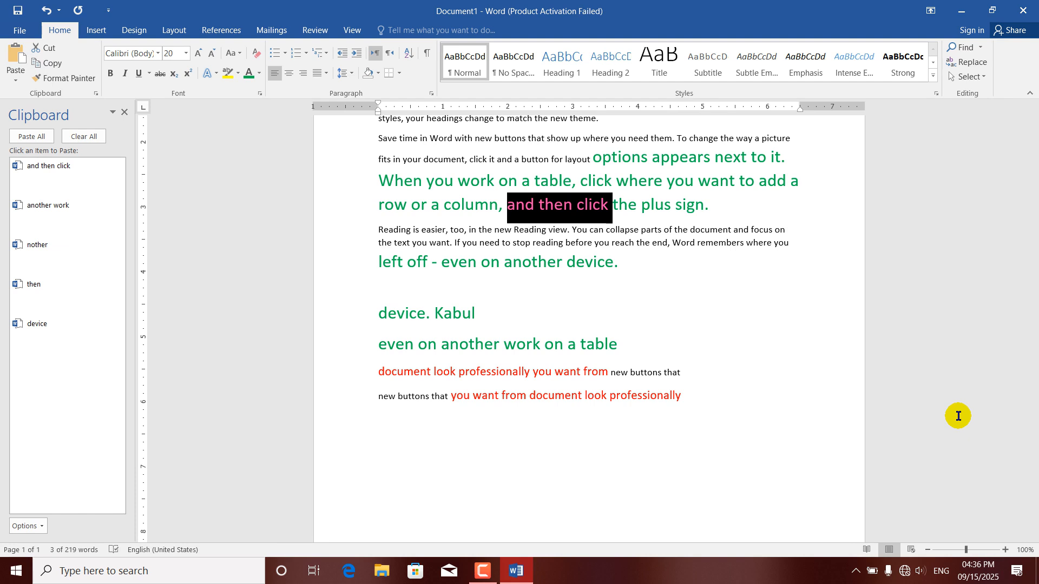
# Step: Copy "Word remembers" from the "Reading is easier" paragraph and "work on a table" from the green line below
pyautogui.moveTo(745, 243); pyautogui.dragTo(673, 243)
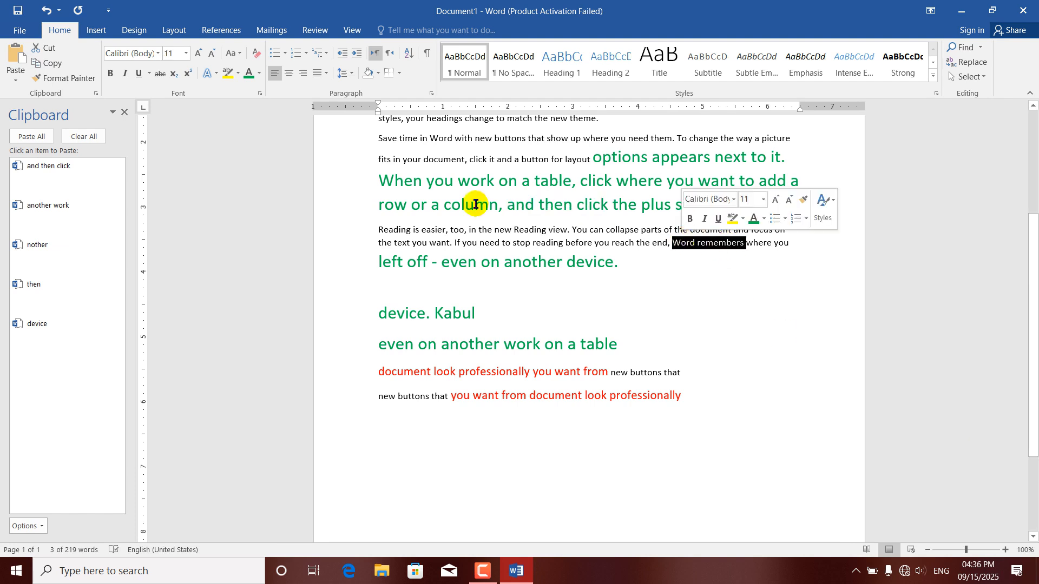
pyautogui.click(49, 62)
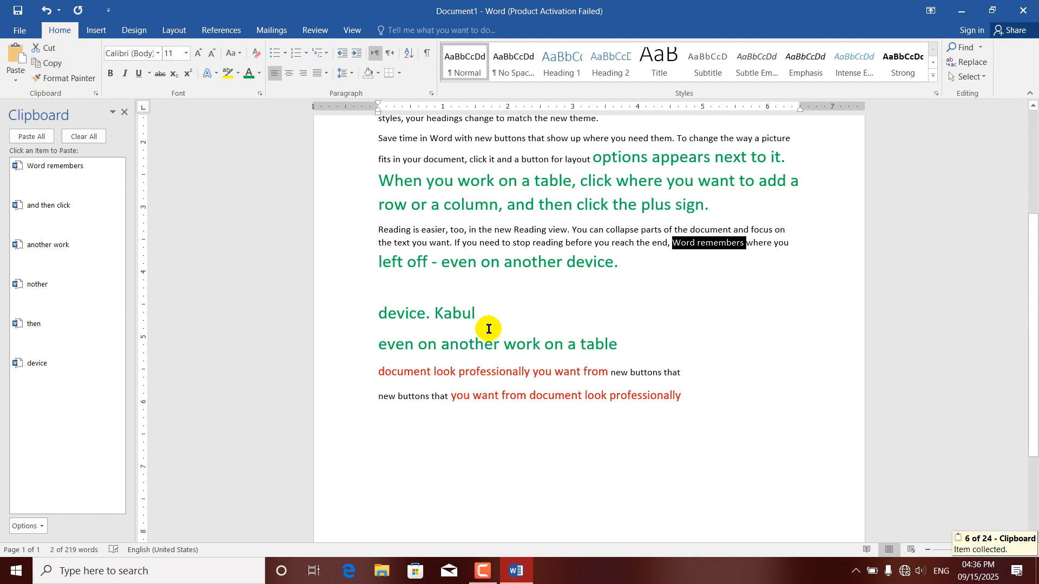
pyautogui.moveTo(618, 347); pyautogui.dragTo(504, 346)
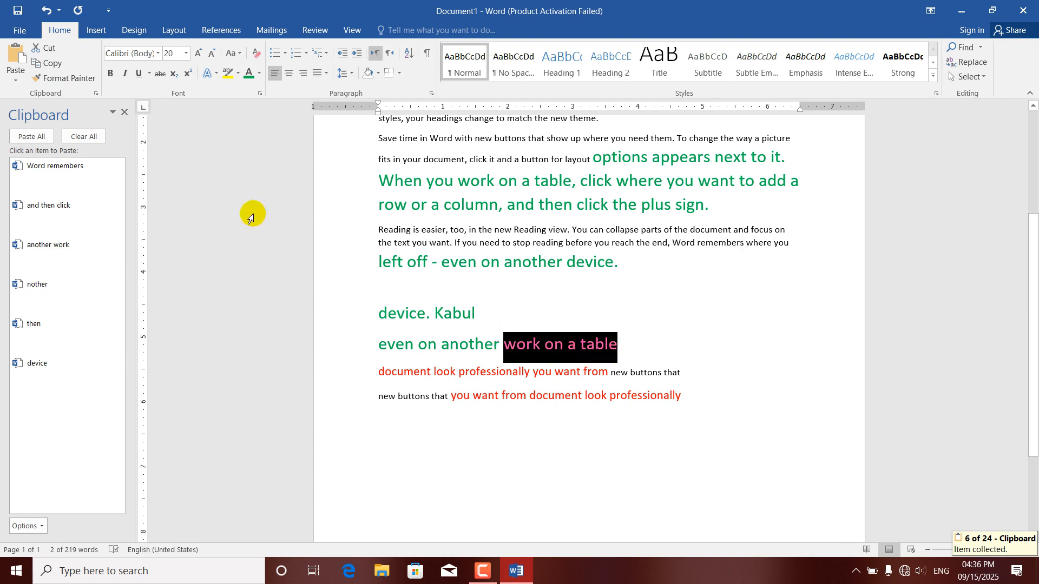
pyautogui.click(49, 63)
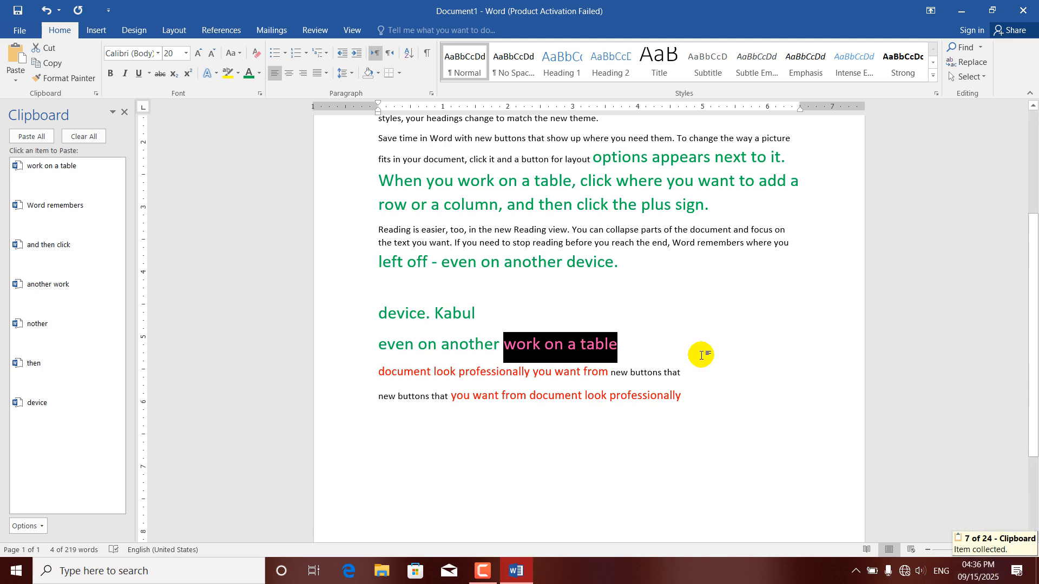
# Step: Turn off Show Status Near Taskbar When Copying and copy the last two lines' text starting at "from new buttons that"
pyautogui.click(26, 526)
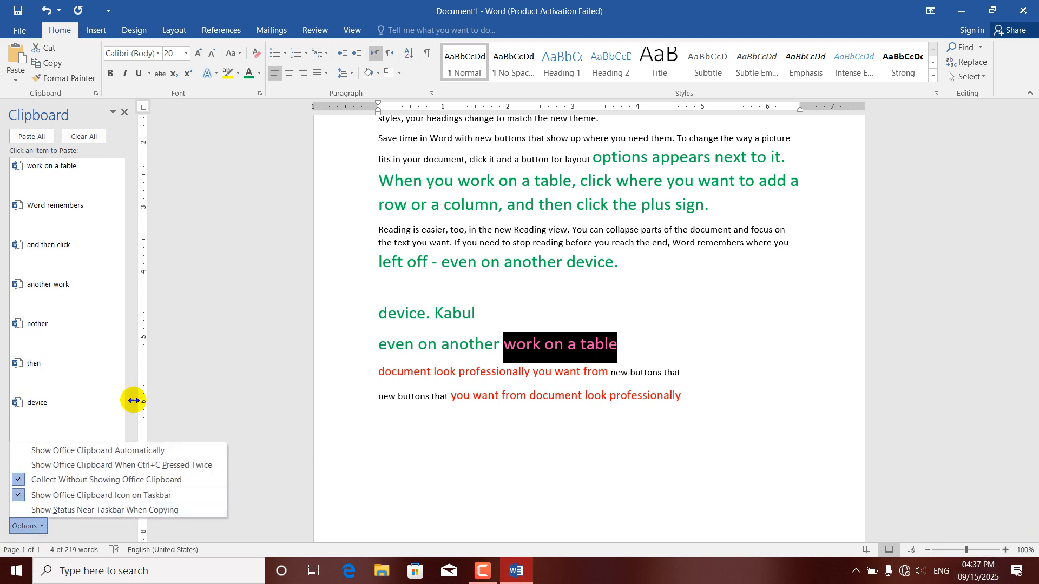
pyautogui.click(501, 345)
pyautogui.moveTo(683, 396); pyautogui.dragTo(584, 374)
pyautogui.click(47, 64)
# Step: Copy the text from "Reading view" to the end of its paragraph, and "button for layout" from the paragraph above
pyautogui.click(660, 268)
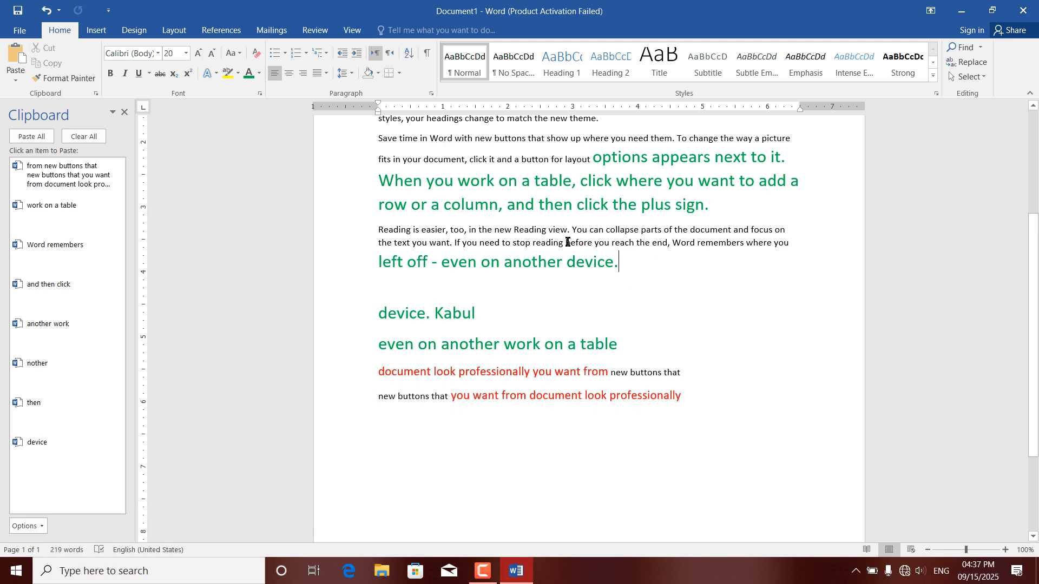
pyautogui.keyDown('shift'); pyautogui.click(535, 233); pyautogui.keyUp('shift')
pyautogui.click(48, 64)
pyautogui.moveTo(594, 153); pyautogui.dragTo(520, 159)
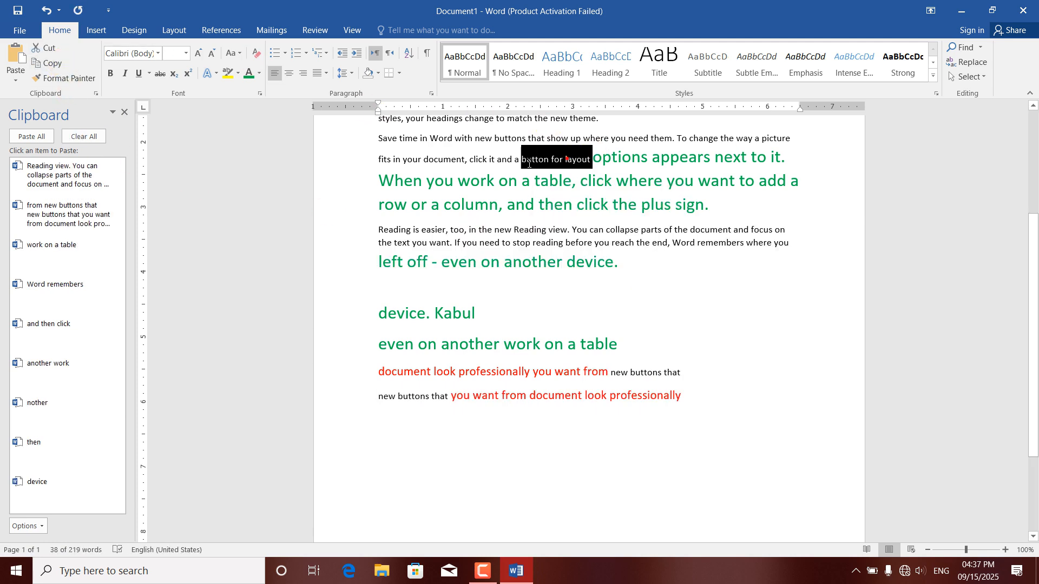
pyautogui.click(56, 67)
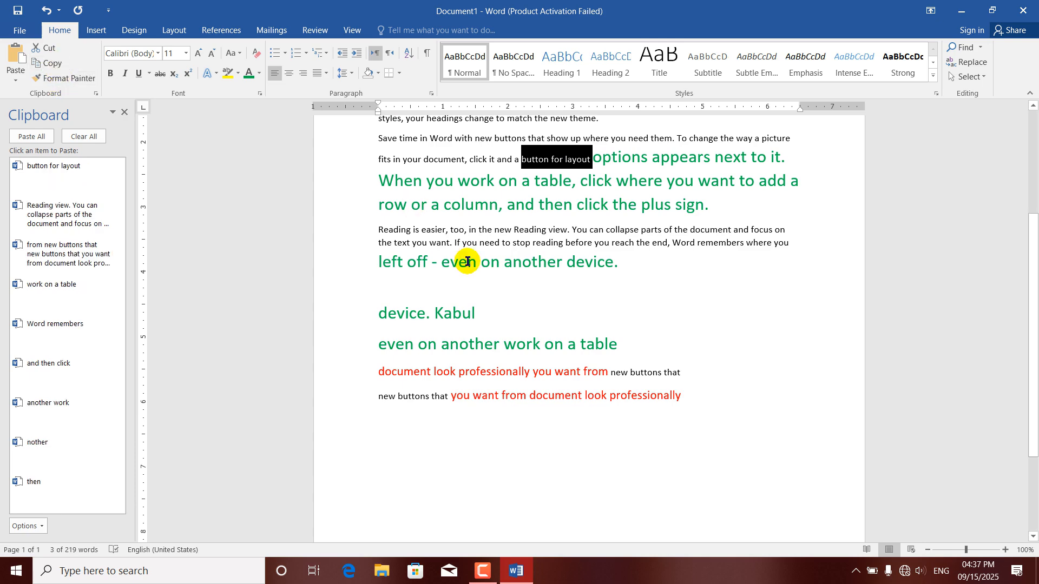
# Step: Review the Clipboard pane's display options and close the pane
pyautogui.click(28, 526)
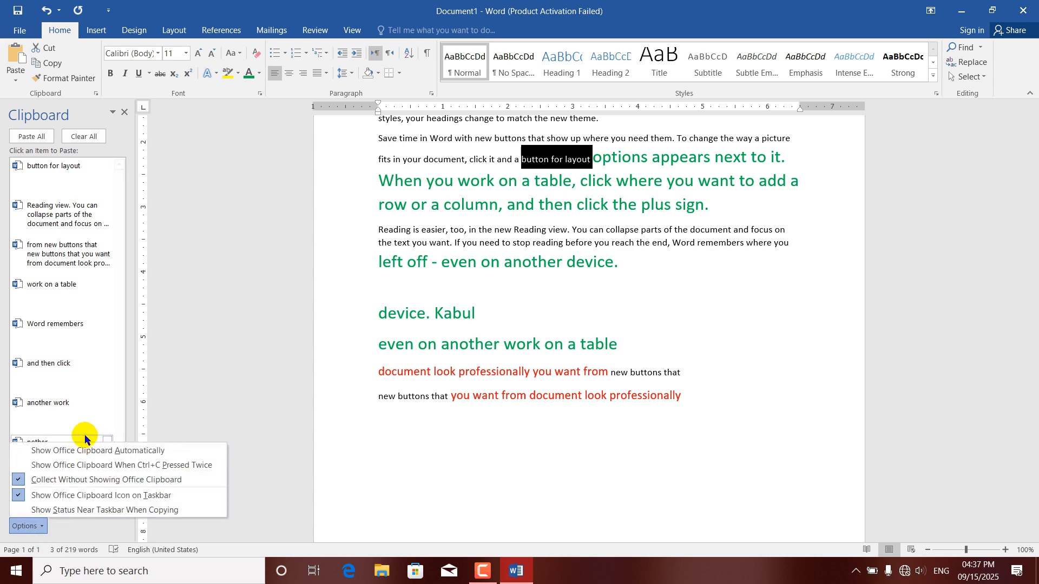
pyautogui.click(290, 160)
pyautogui.click(125, 112)
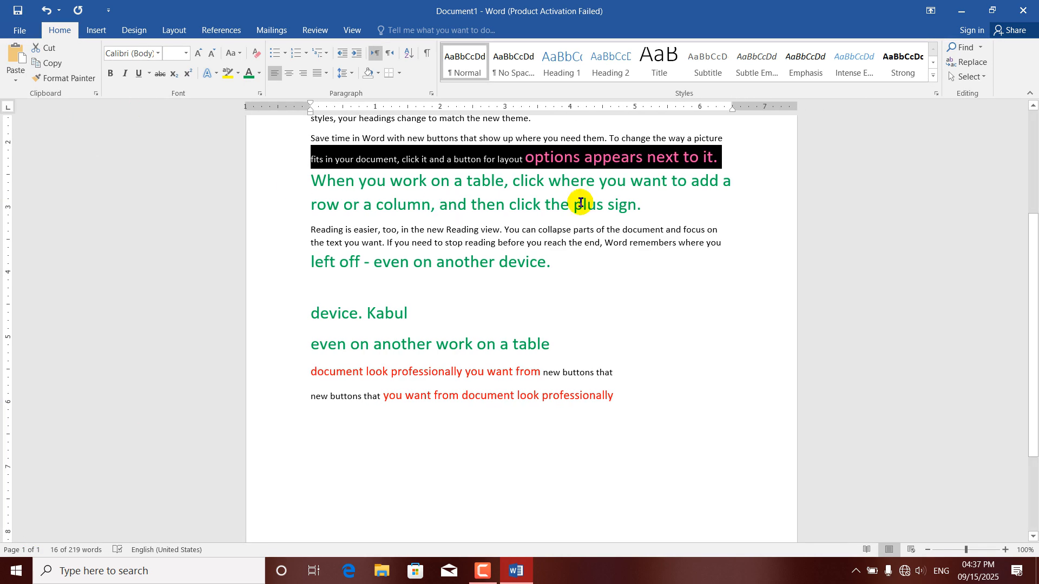
# Step: Delete all the text in the document
pyautogui.moveTo(598, 424); pyautogui.dragTo(304, 197)
pyautogui.press('Delete')
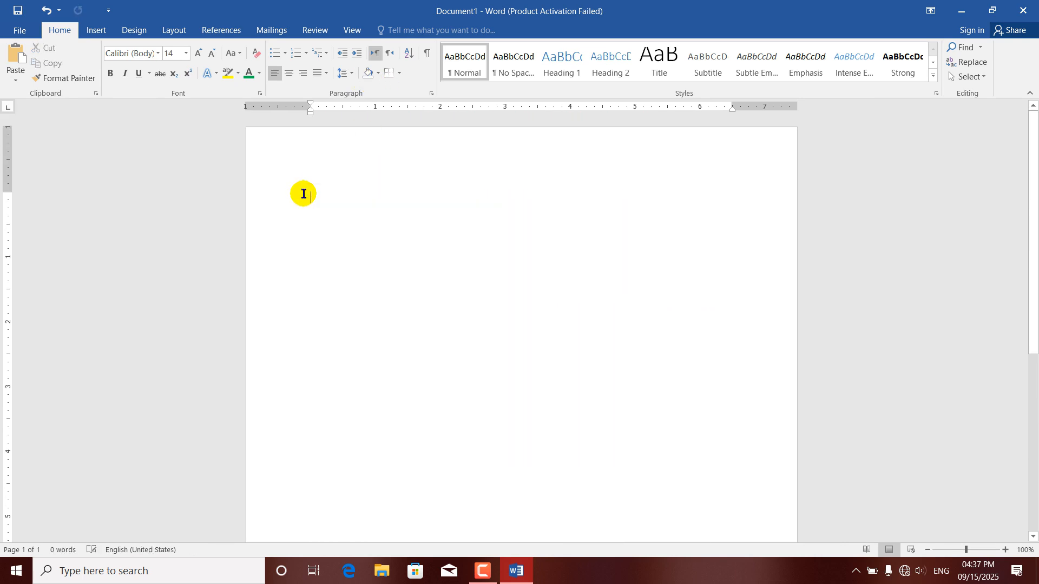